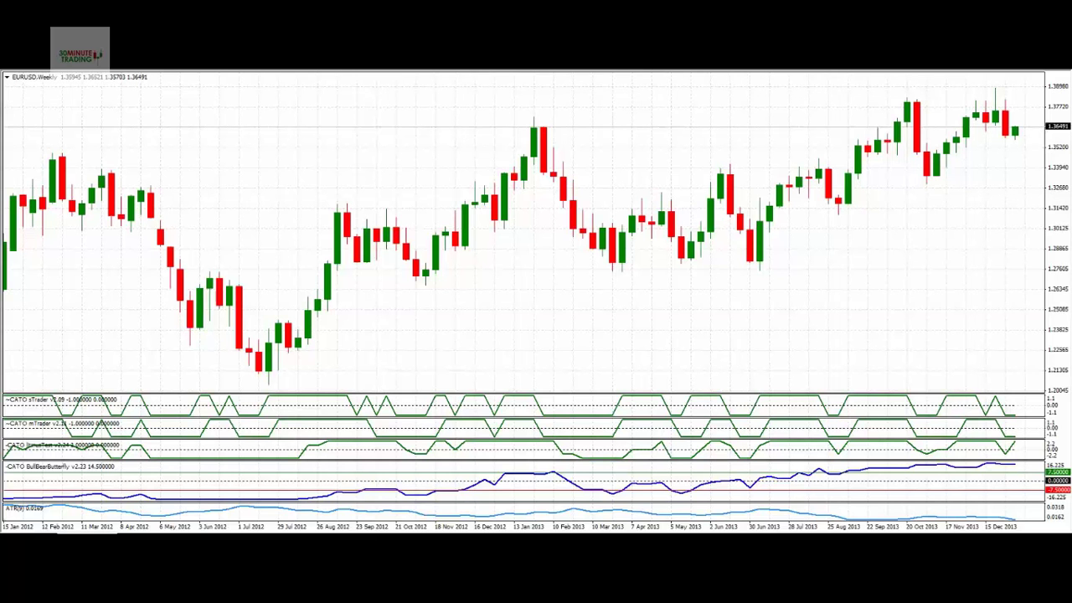
Step: Display the EURUSD monthly chart at its most recent candles
middle_click(194, 254)
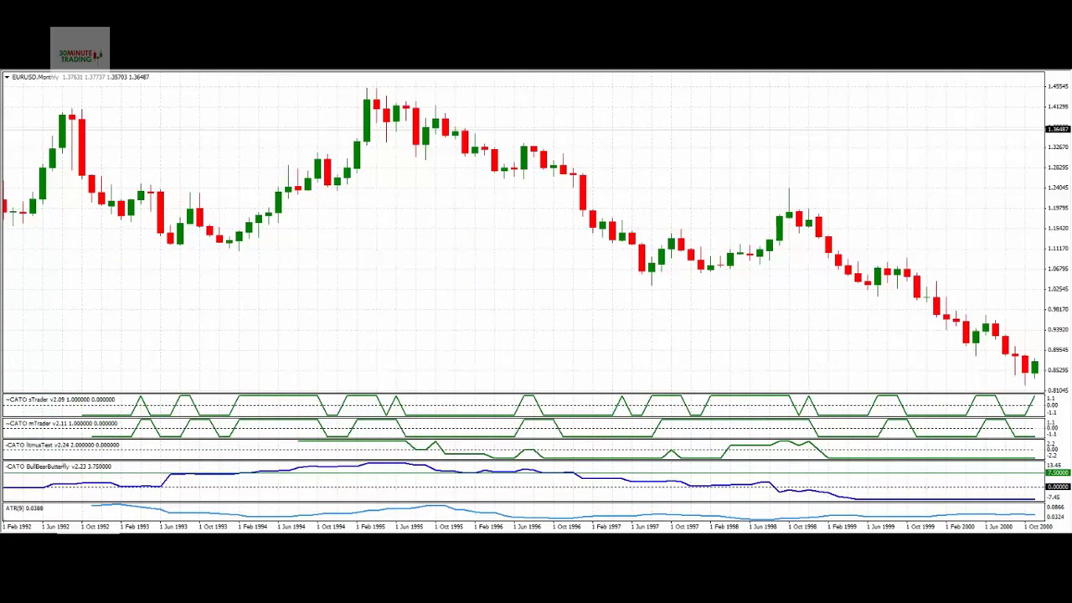
key("End")
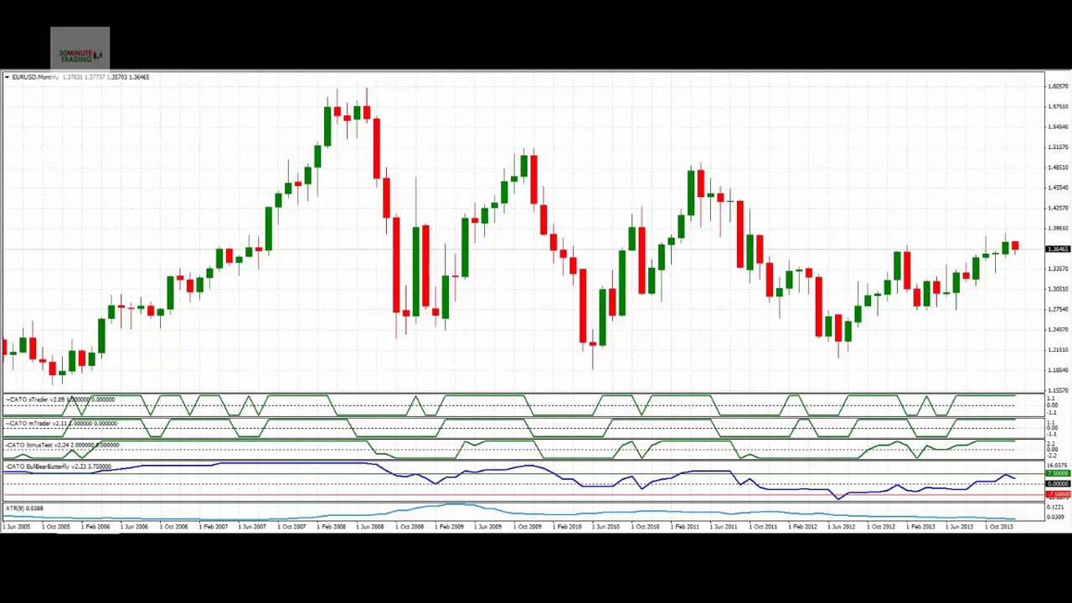
Step: Draw horizontal support and resistance lines on the monthly chart at about 1.2447, 1.5051, 1.4824, 1.3644 and 1.2165
middle_click(720, 335)
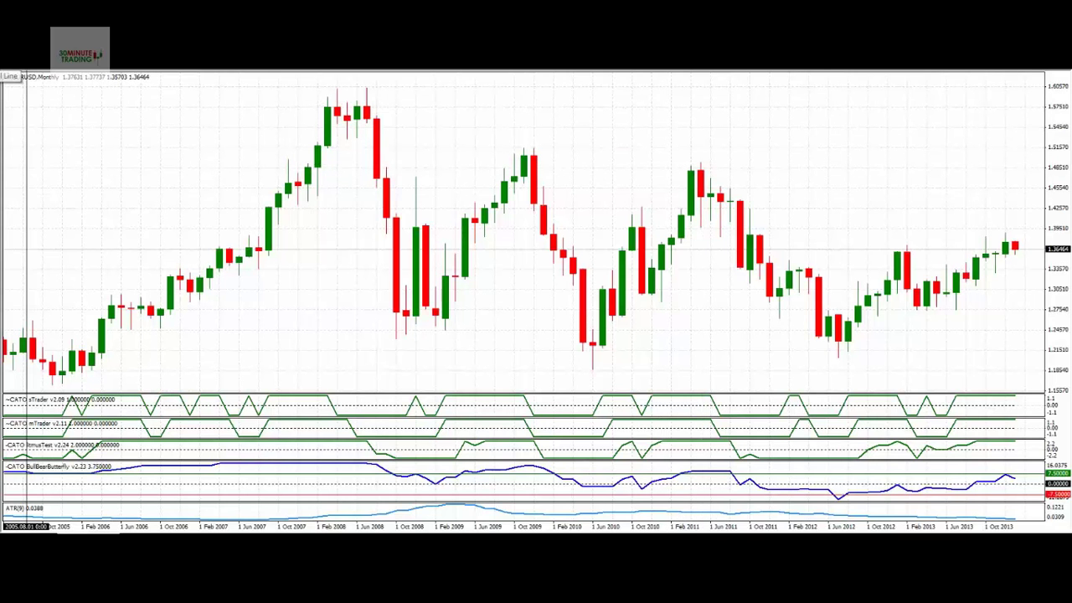
key("Escape")
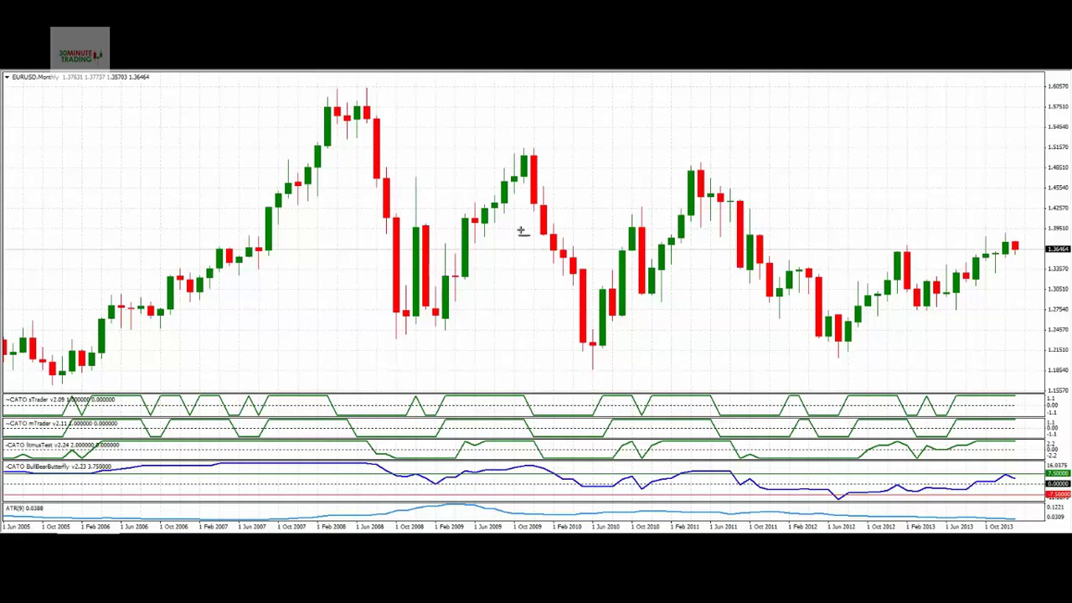
left_click(394, 331)
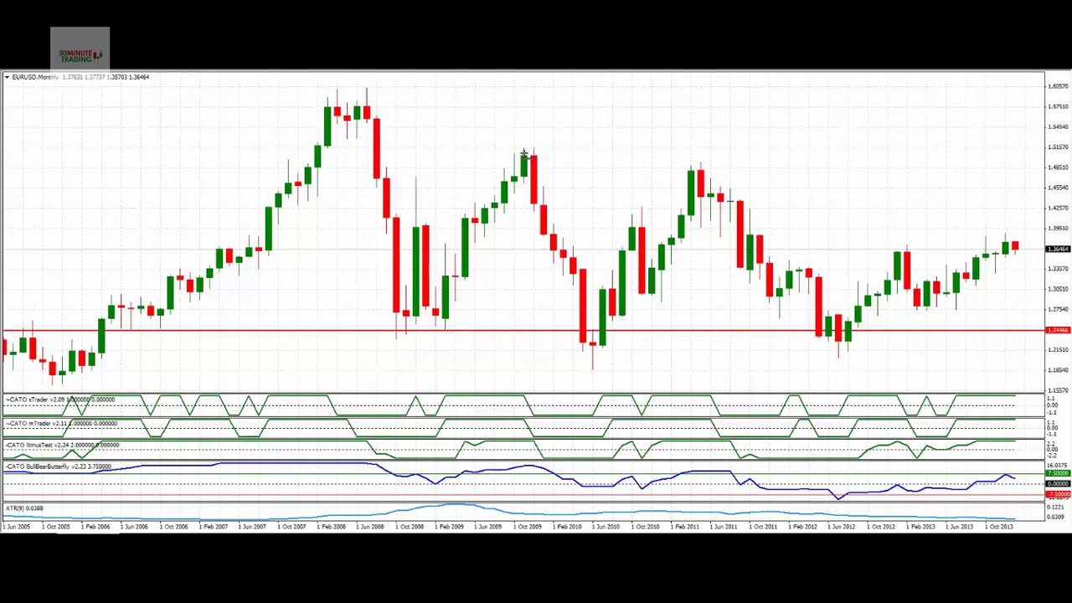
mouse_move(690, 175)
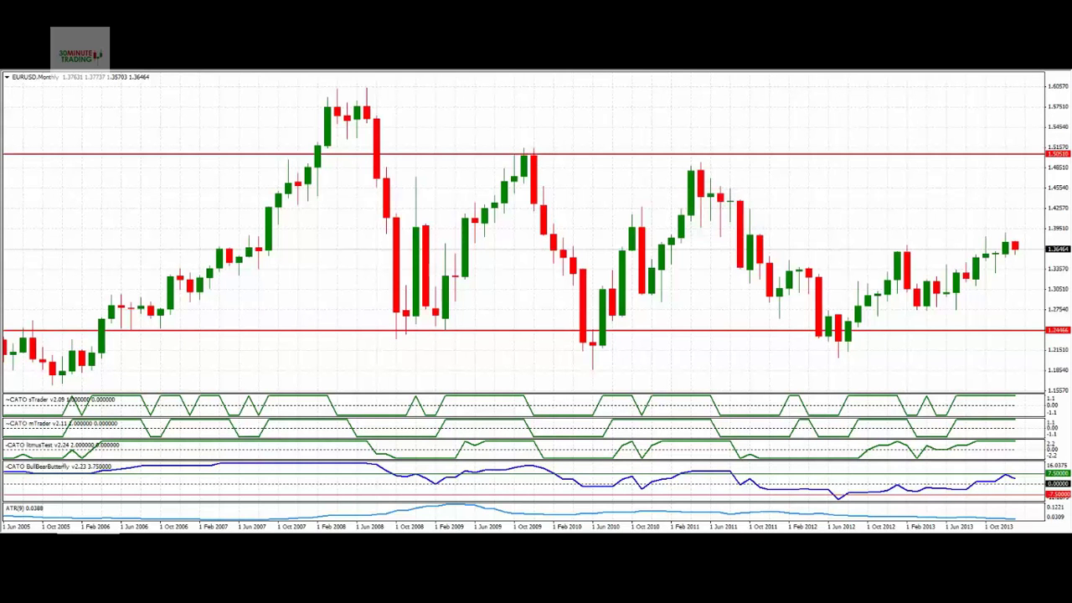
left_click(692, 169)
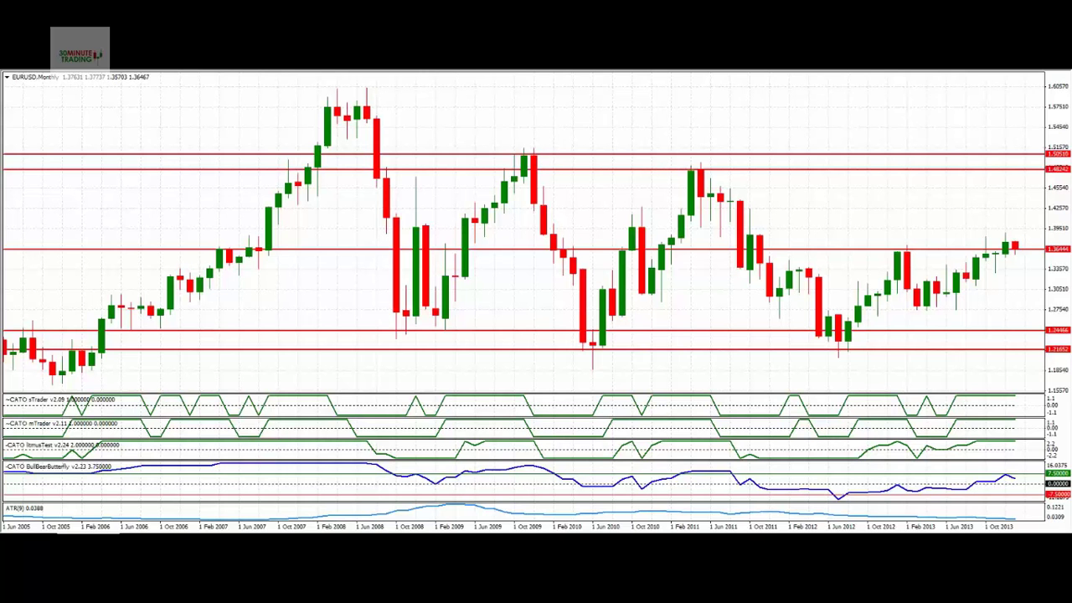
Step: Compare the latest and past monthly candles with the horizontal line near 1.3644 using the crosshair
middle_click(737, 170)
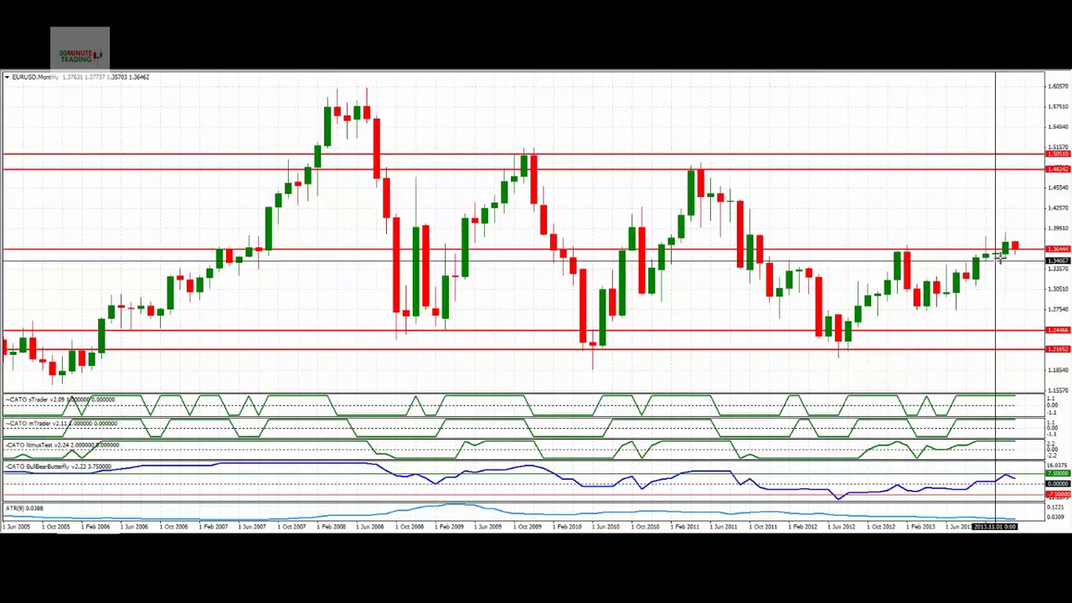
mouse_move(1012, 251)
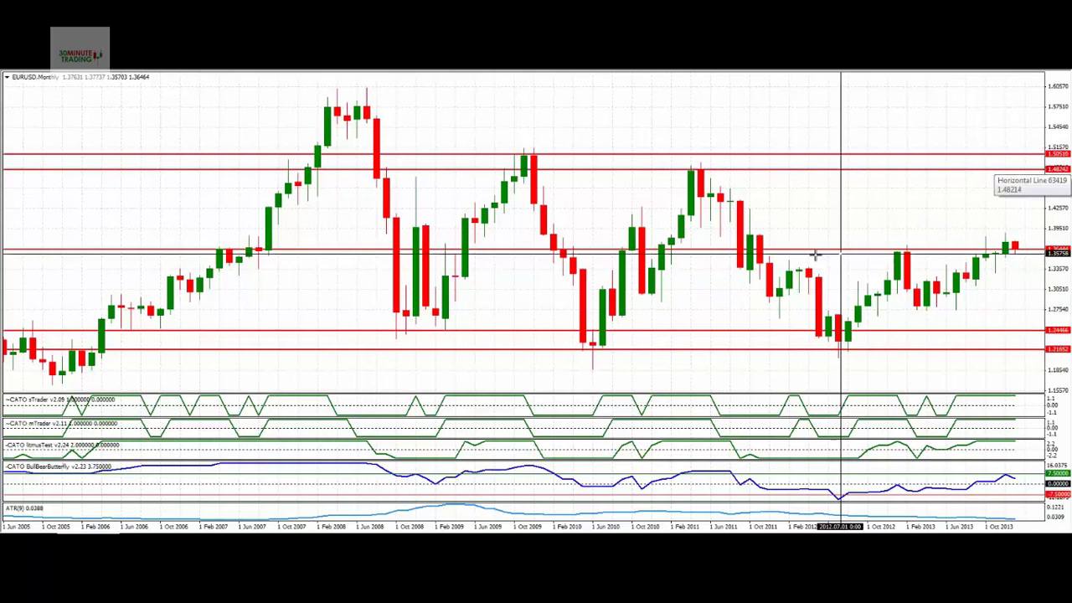
middle_click(1020, 253)
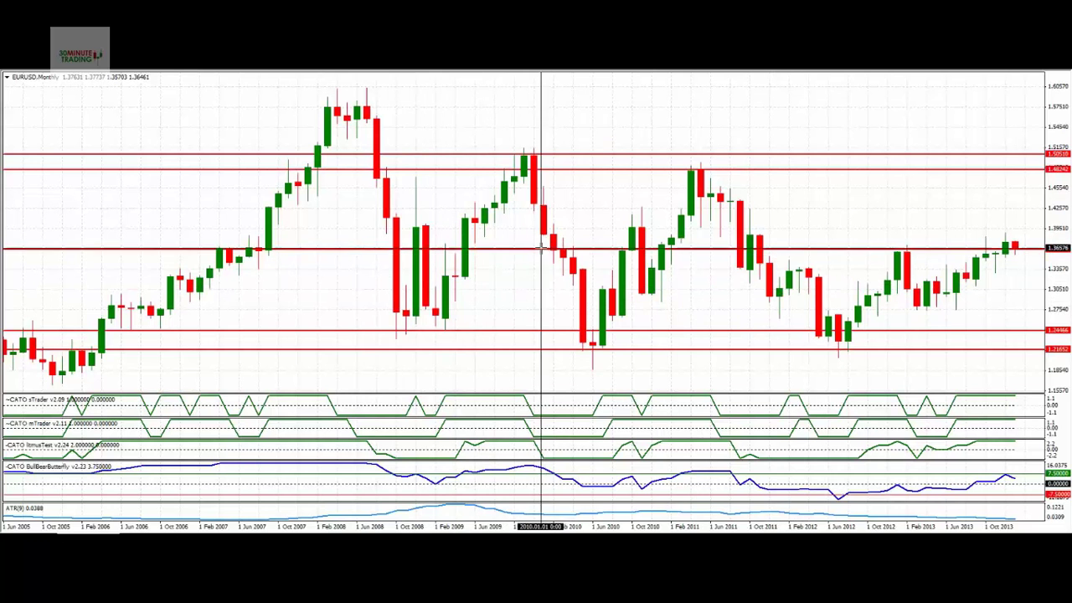
left_click_drag(546, 185, 217, 232)
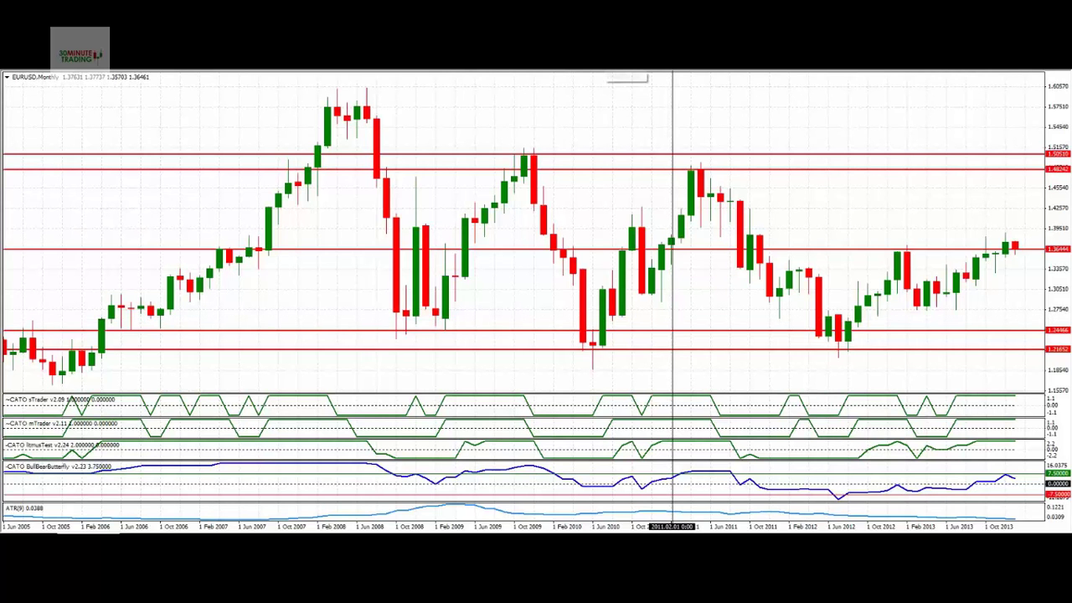
Step: Switch EURUSD to the weekly timeframe and draw horizontal lines at about 1.2712, 1.2797 and 1.316
left_click(621, 67)
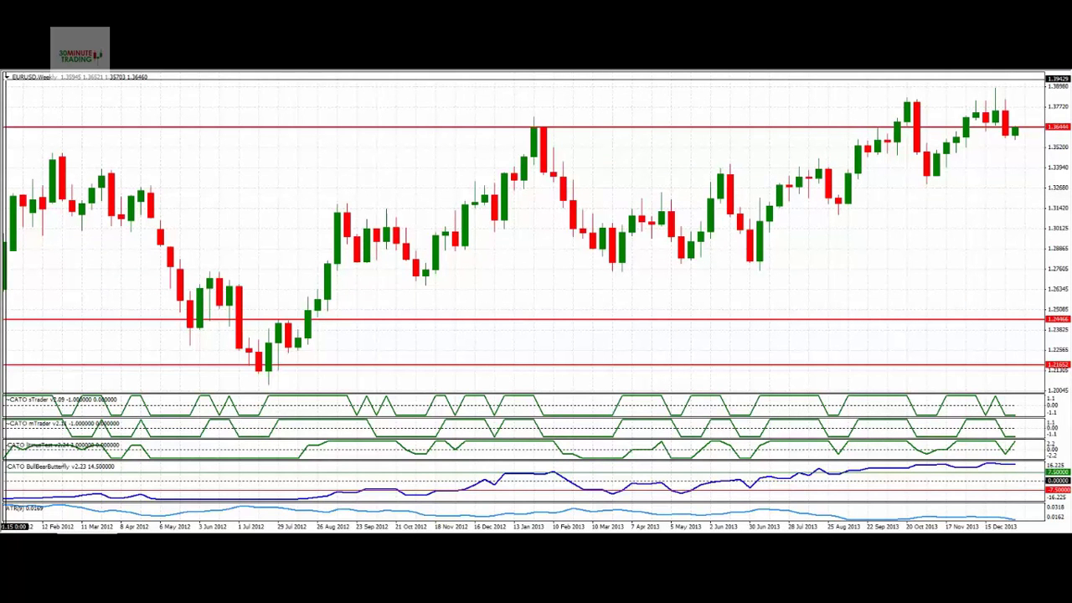
left_click(10, 78)
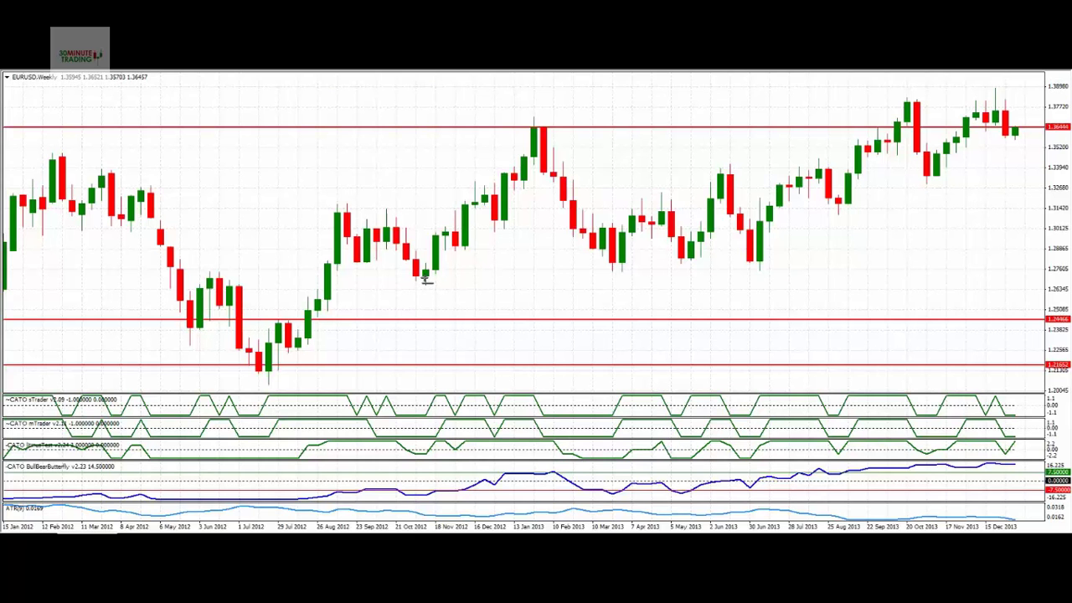
left_click(426, 278)
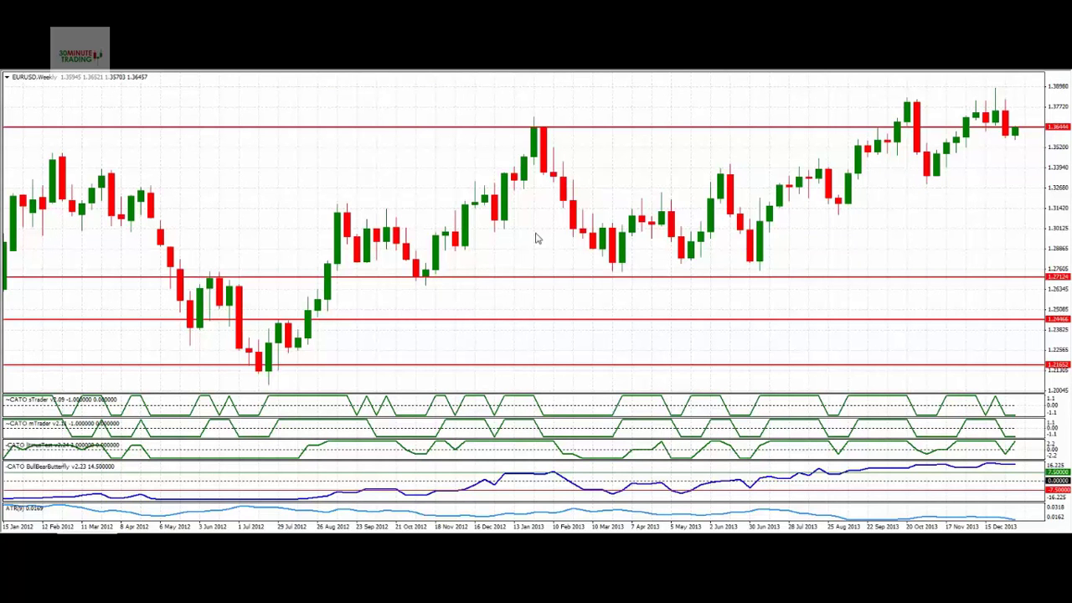
left_click(617, 265)
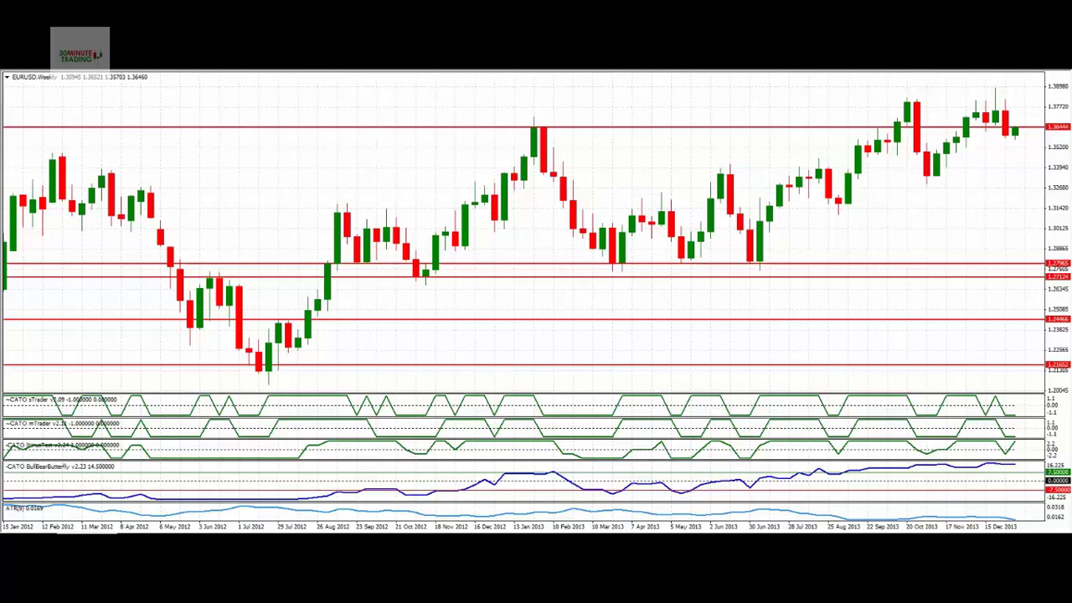
left_click(340, 206)
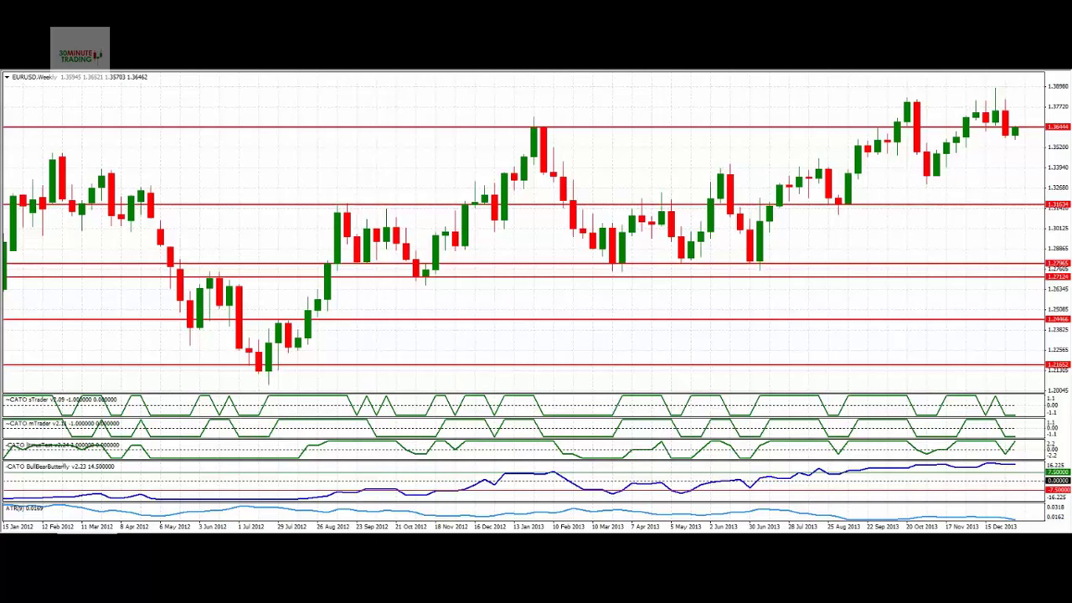
Step: Examine where the weekly BullBearButterfly line meets its zero and ±7.5 levels between December 2012 and March 2013
middle_click(12, 349)
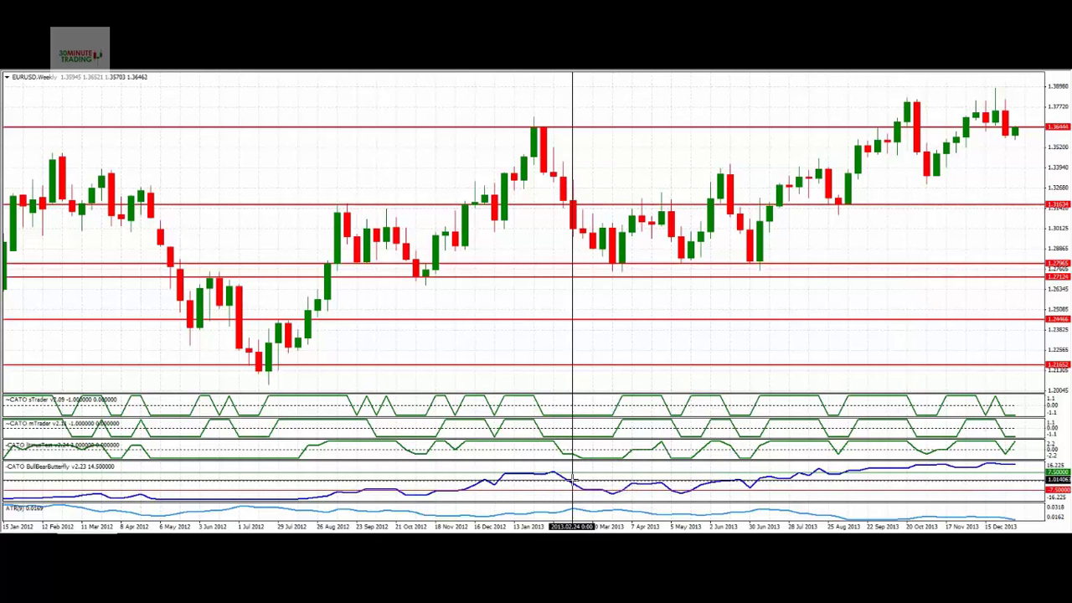
mouse_move(568, 483)
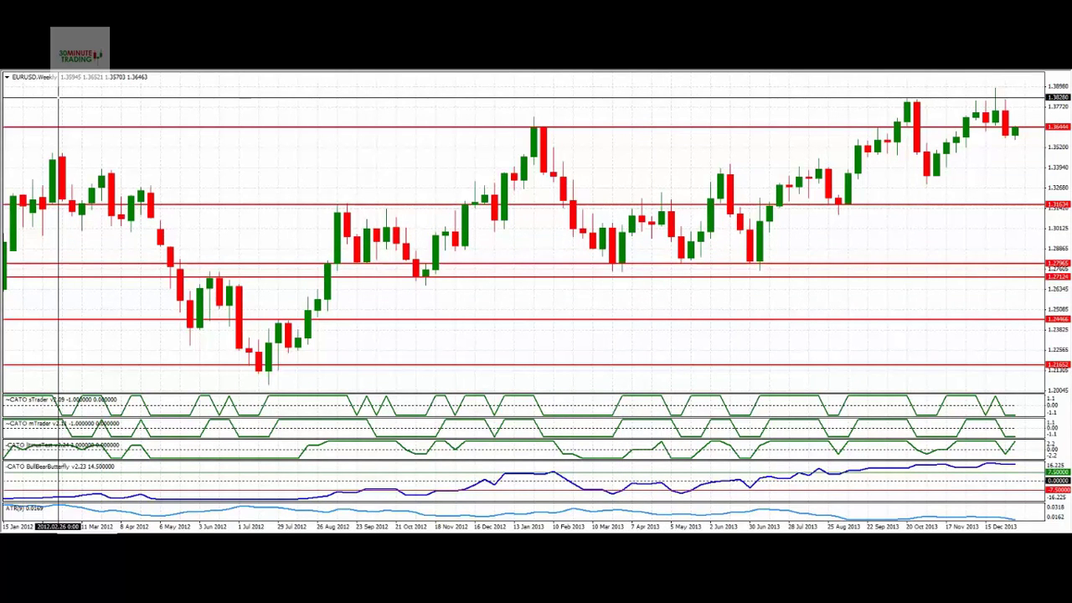
left_click(55, 243)
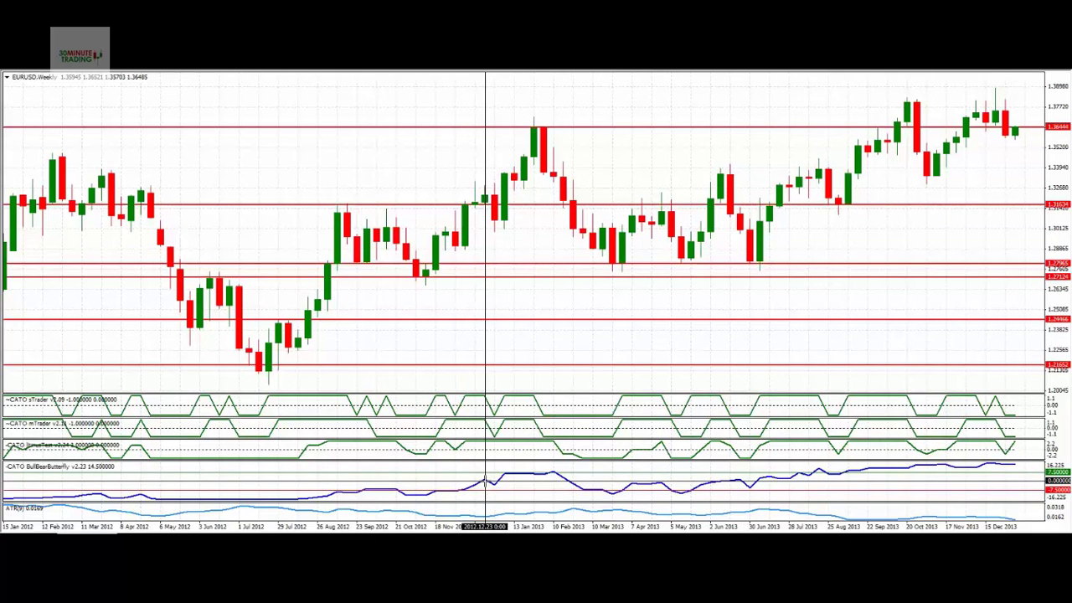
left_click_drag(487, 483, 484, 481)
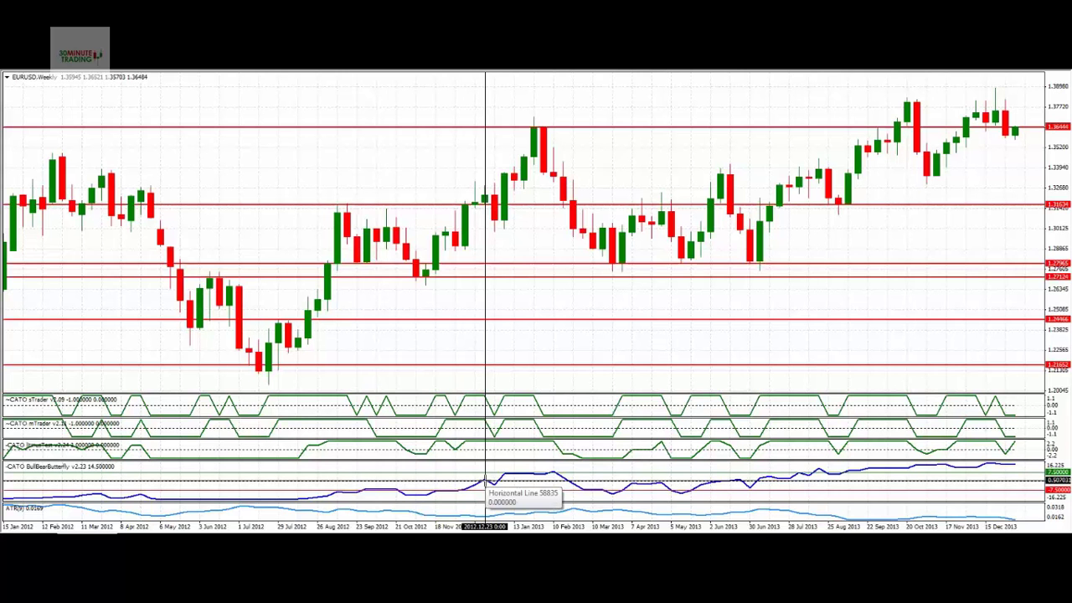
mouse_move(484, 483)
left_mouse_down()
mouse_move(419, 484)
mouse_move(483, 483)
left_mouse_up()
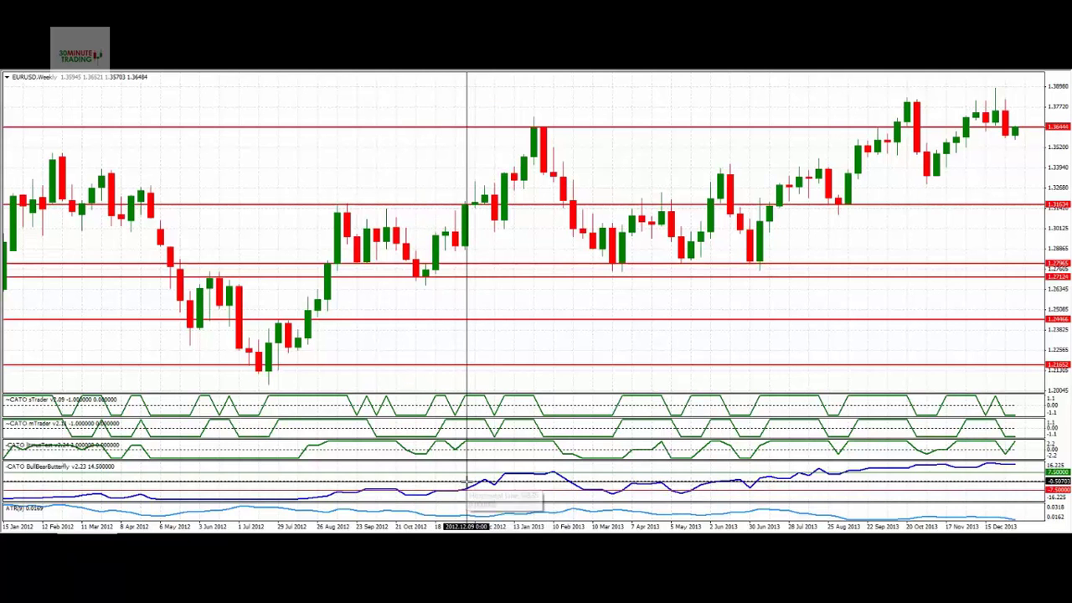
left_click_drag(466, 484, 470, 480)
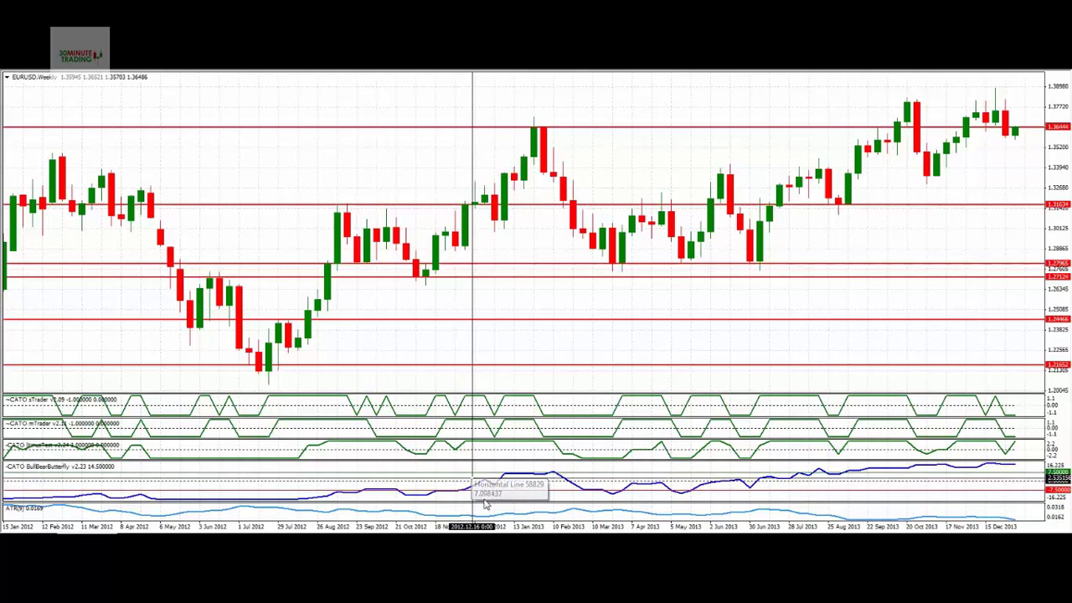
left_click_drag(516, 497, 590, 491)
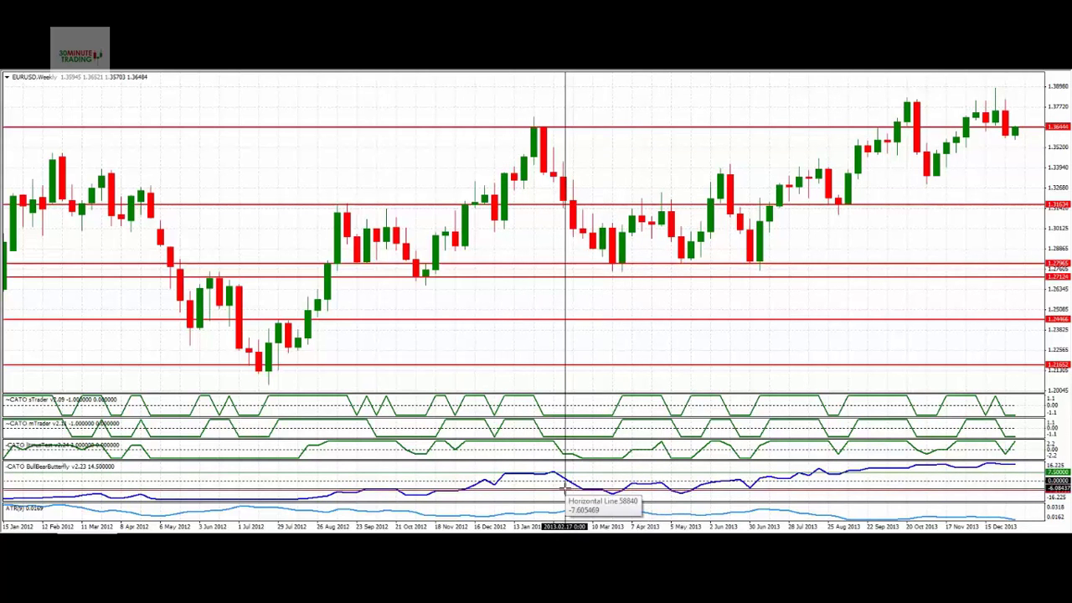
mouse_move(622, 495)
left_mouse_down()
mouse_move(762, 492)
mouse_move(609, 494)
left_mouse_up()
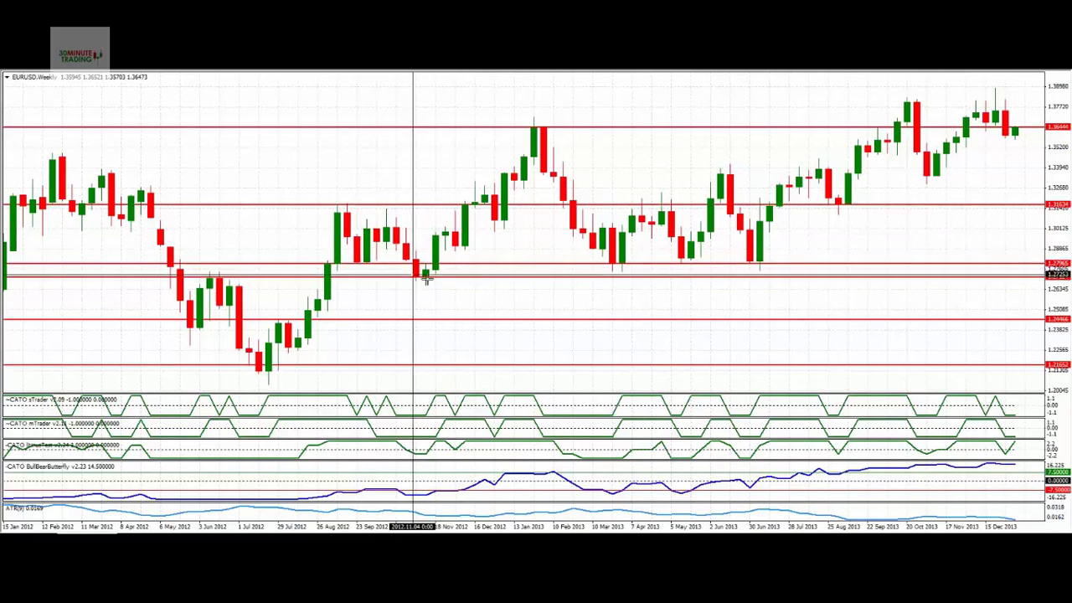
Step: Inspect the weekly candles at the 1.27–1.28 support lines and the indicator signals around the early February 2013 decline
mouse_move(430, 270)
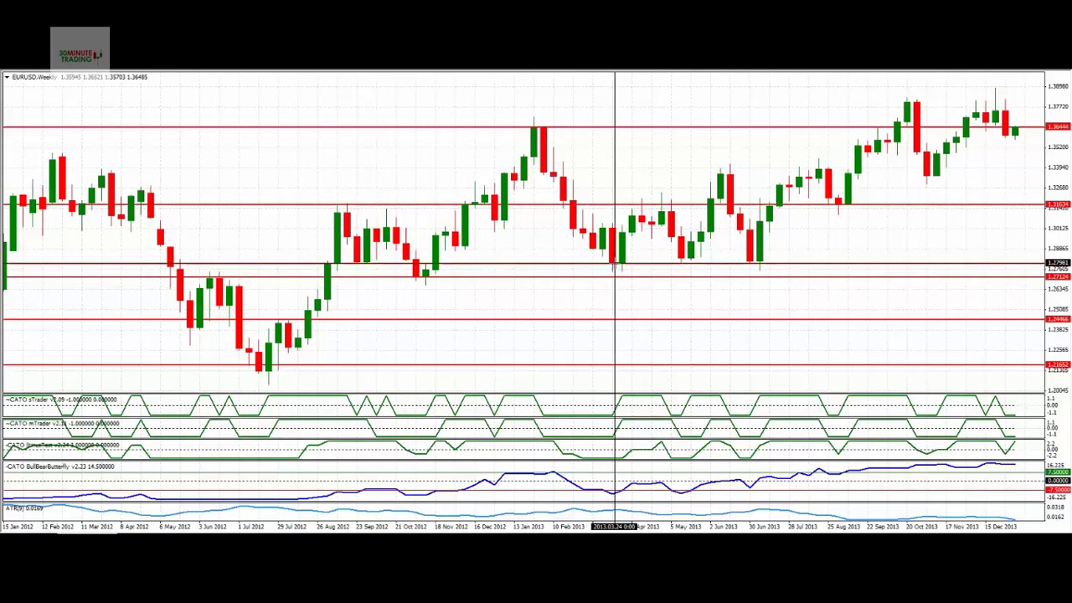
mouse_move(623, 230)
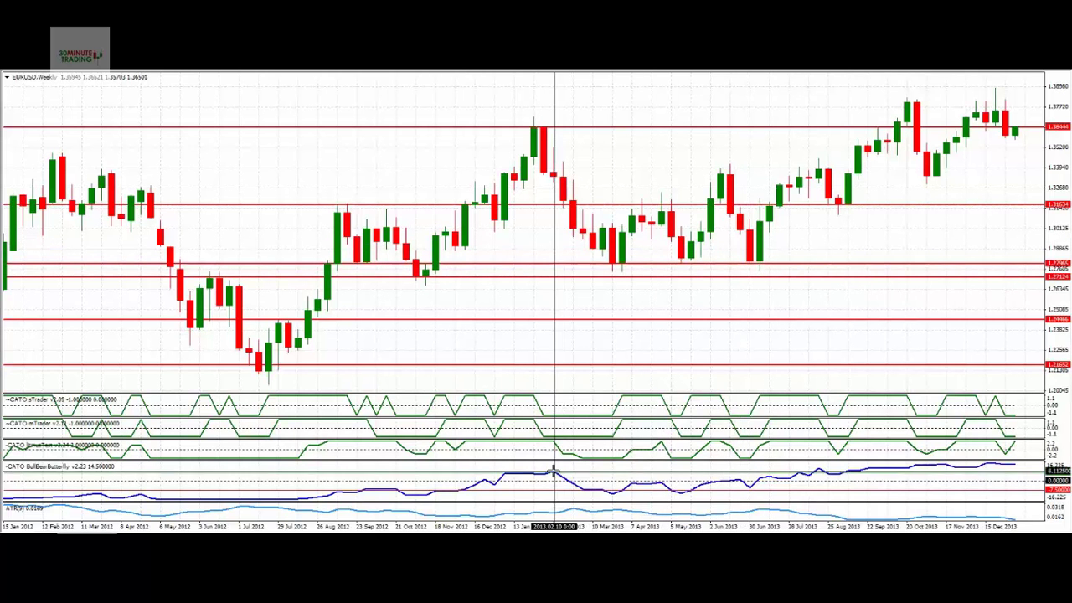
mouse_move(553, 474)
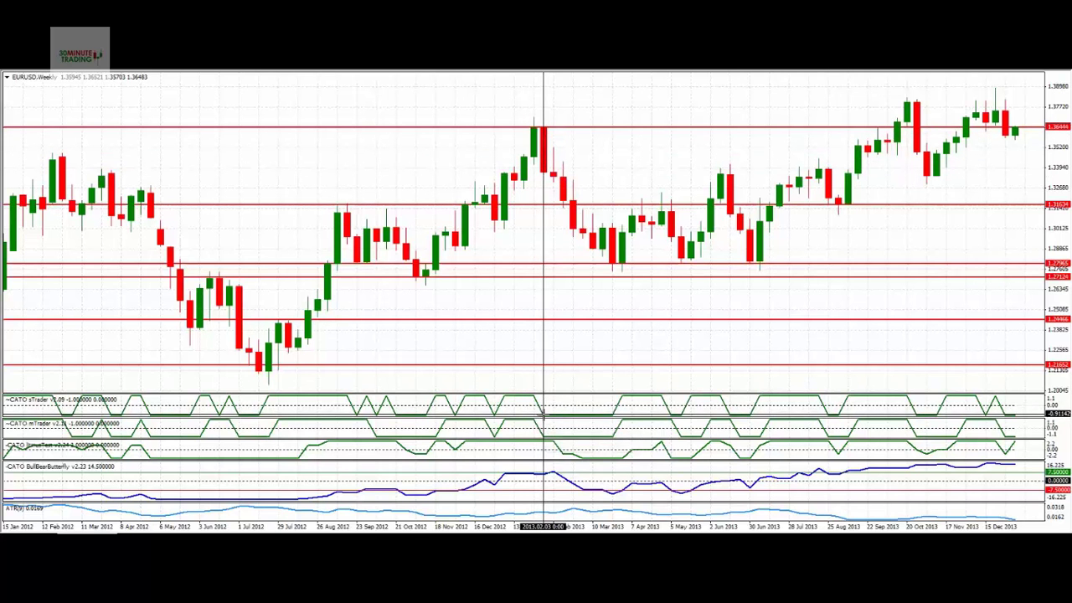
mouse_move(543, 415)
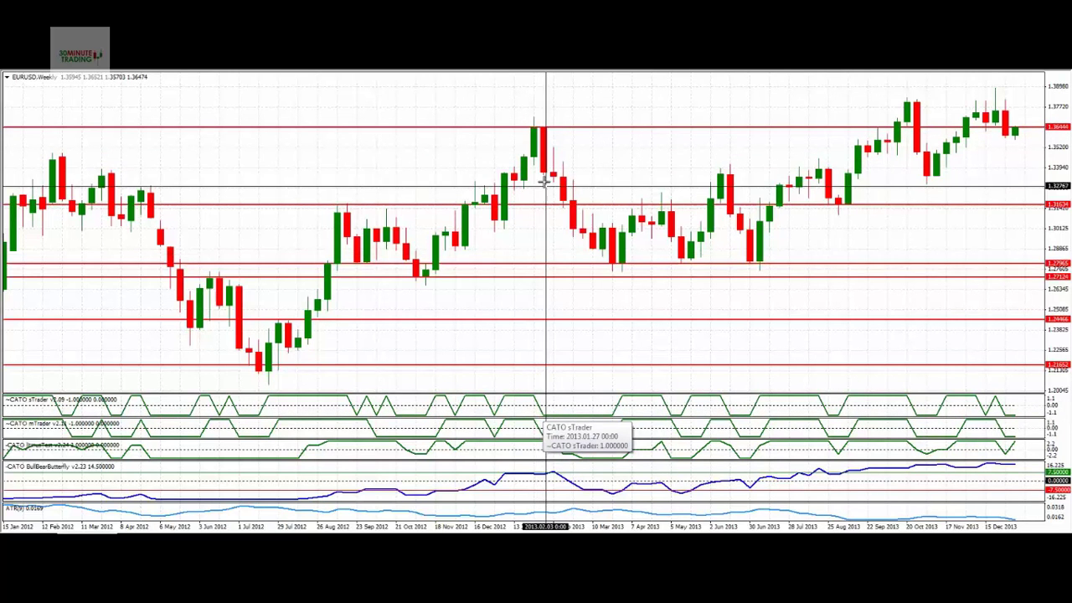
mouse_move(543, 172)
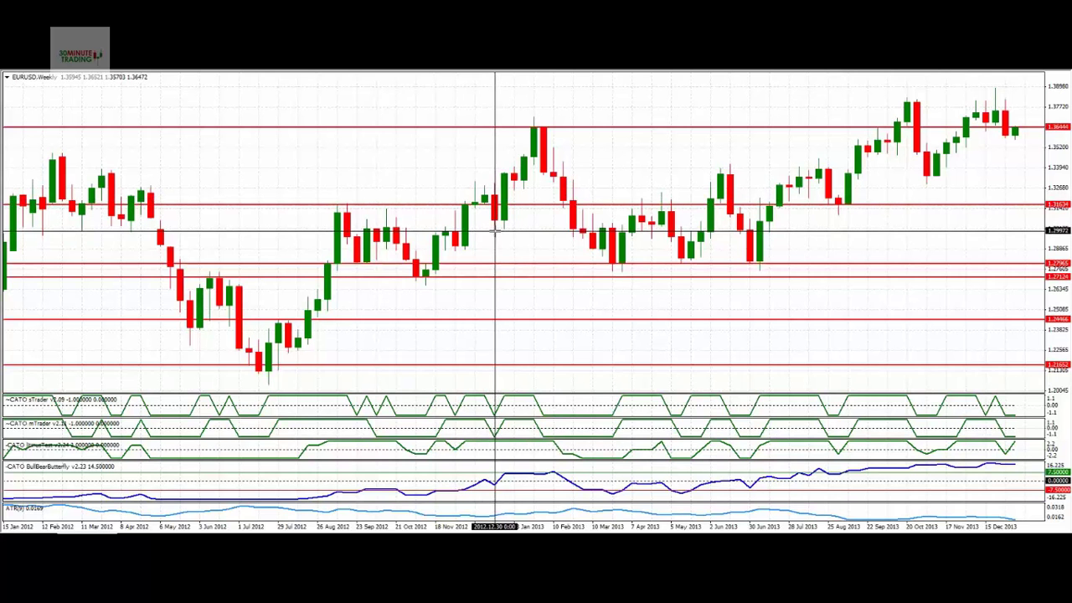
Step: Compare the late December 2012 weekly candles with the sTrader, mTrader, litmusTest and BullBearButterfly signals using the crosshair
mouse_move(495, 441)
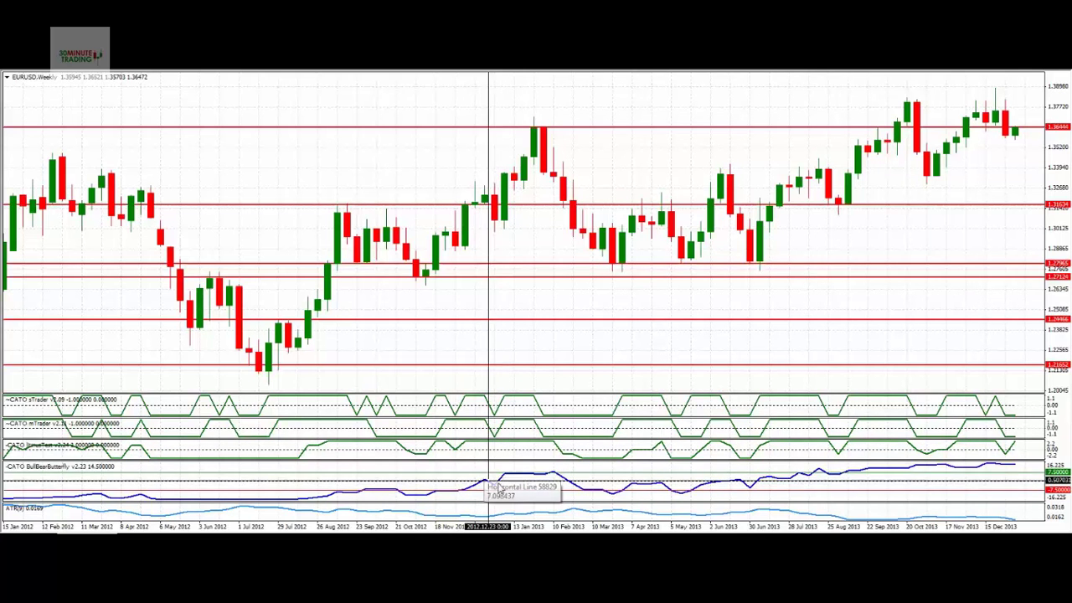
mouse_move(492, 485)
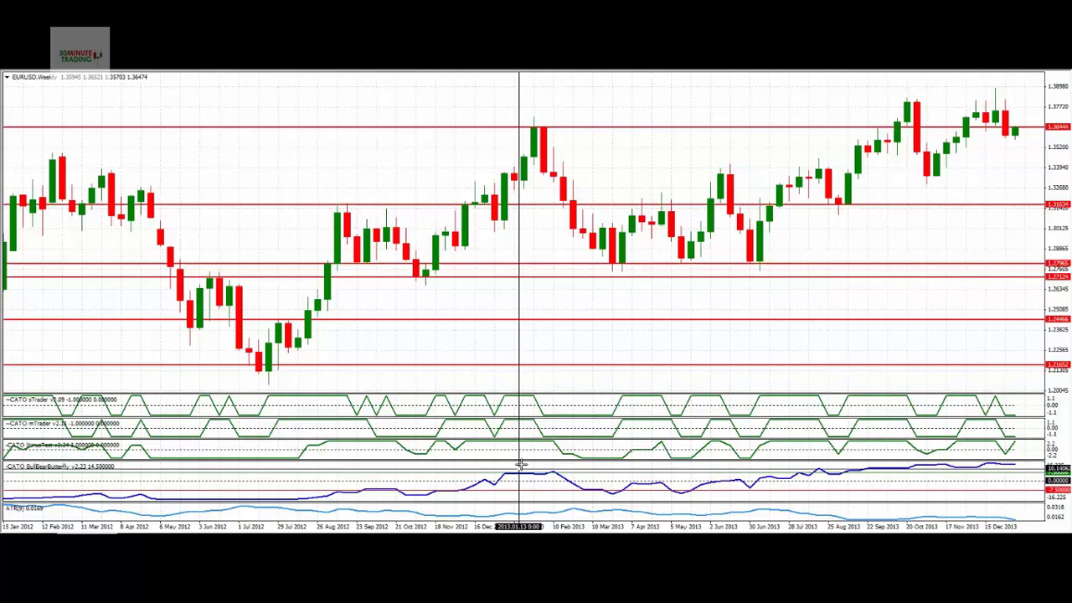
mouse_move(557, 452)
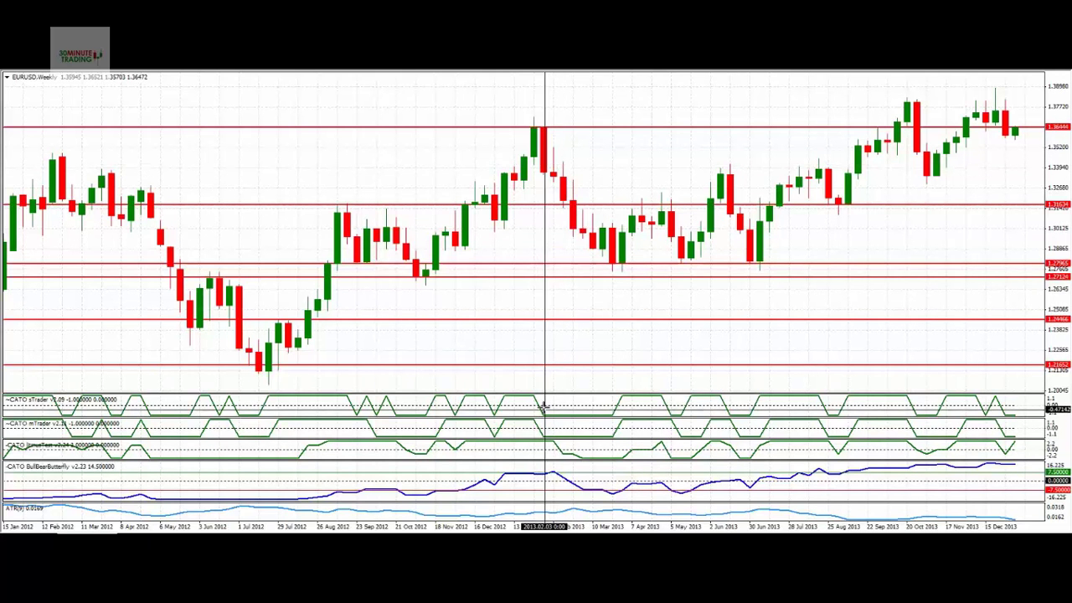
mouse_move(495, 410)
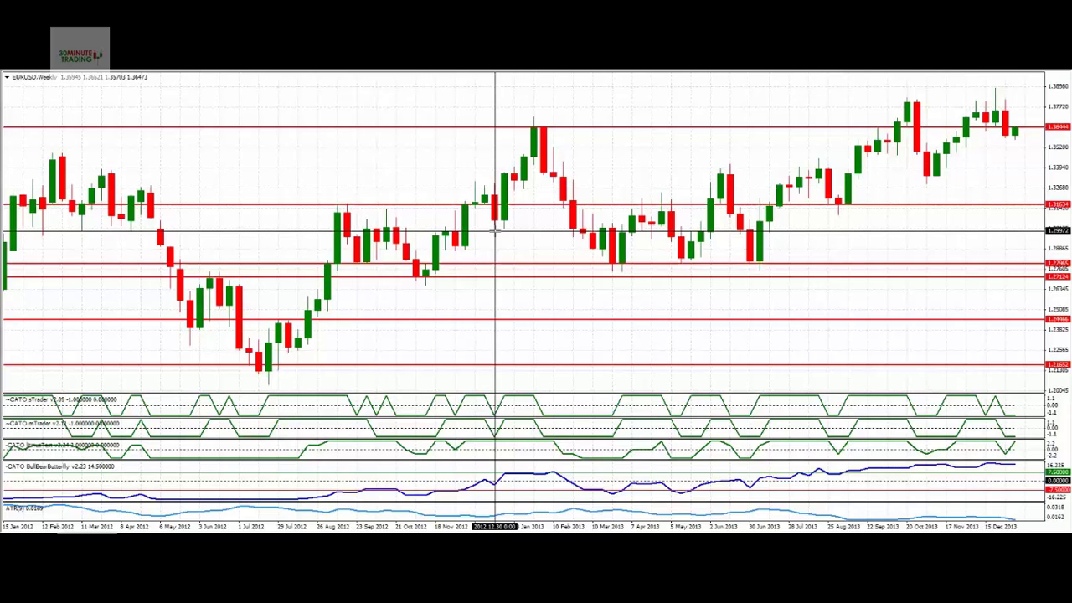
left_click_drag(490, 231, 495, 204)
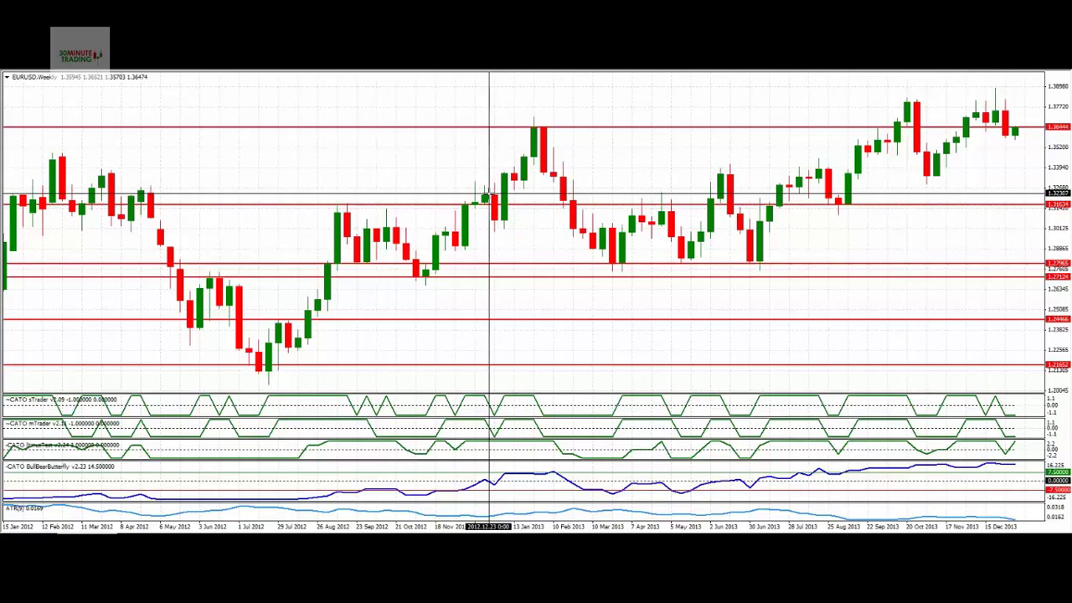
mouse_move(486, 194)
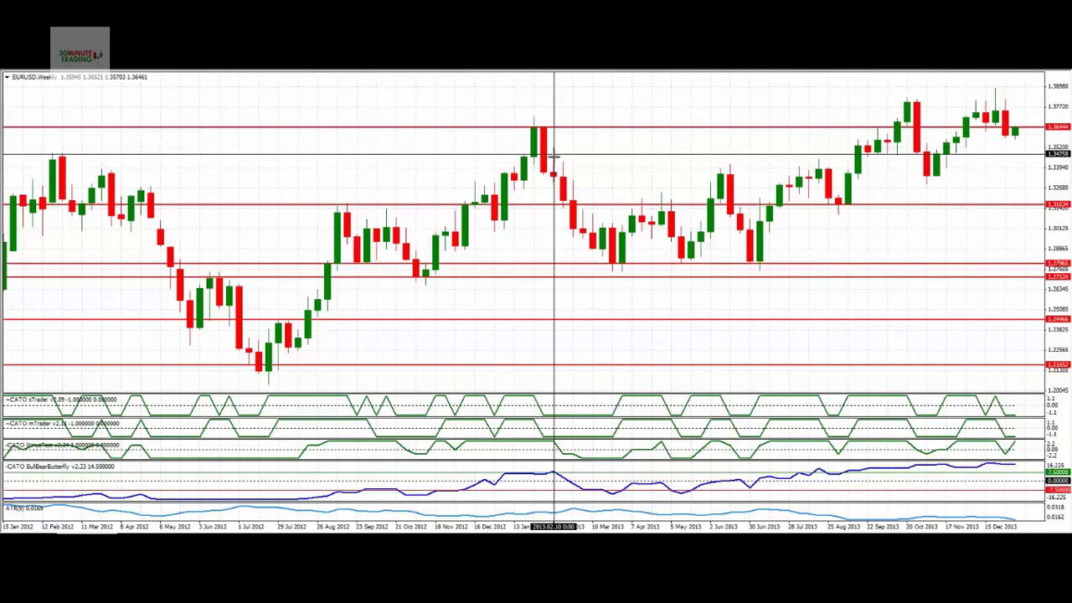
Step: Inspect the 10 February 2013 weekly candle and compare the November–December 2013 weekly candles with the sTrader and litmusTest signals
mouse_move(552, 176)
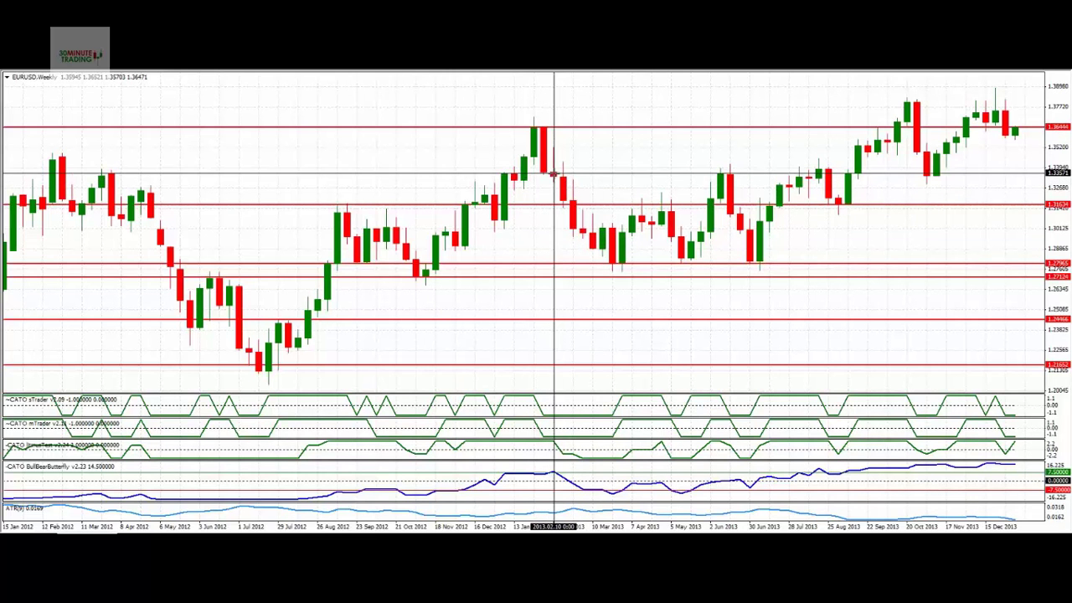
mouse_move(554, 178)
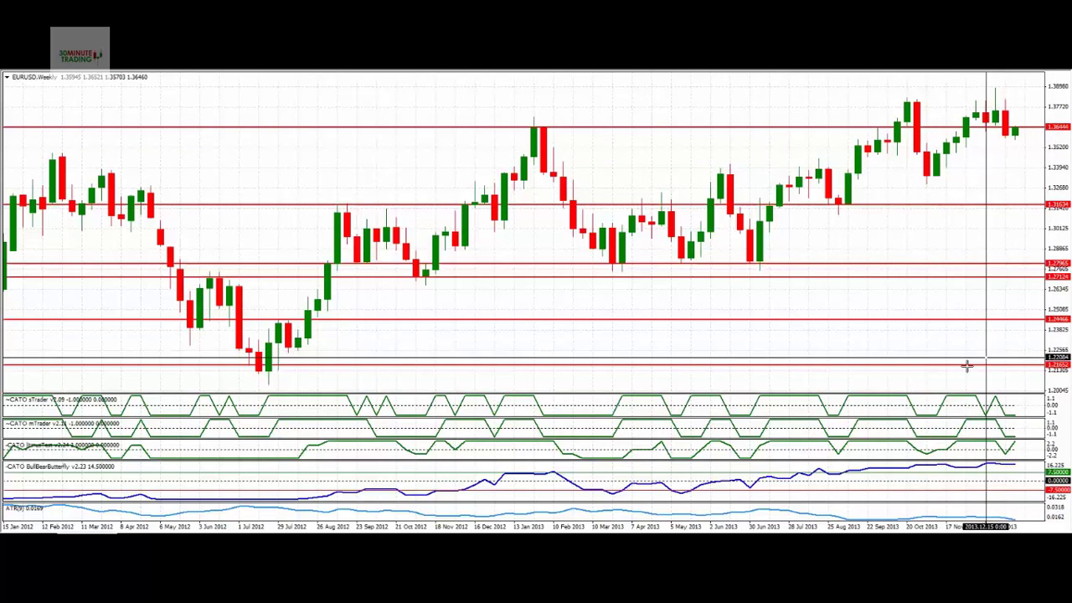
mouse_move(992, 409)
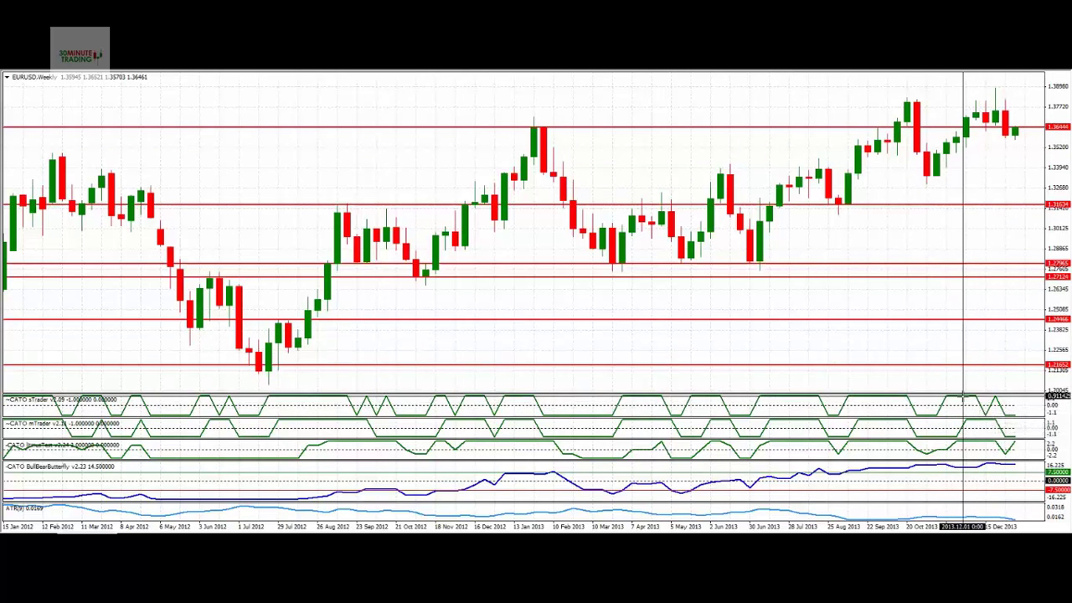
mouse_move(946, 395)
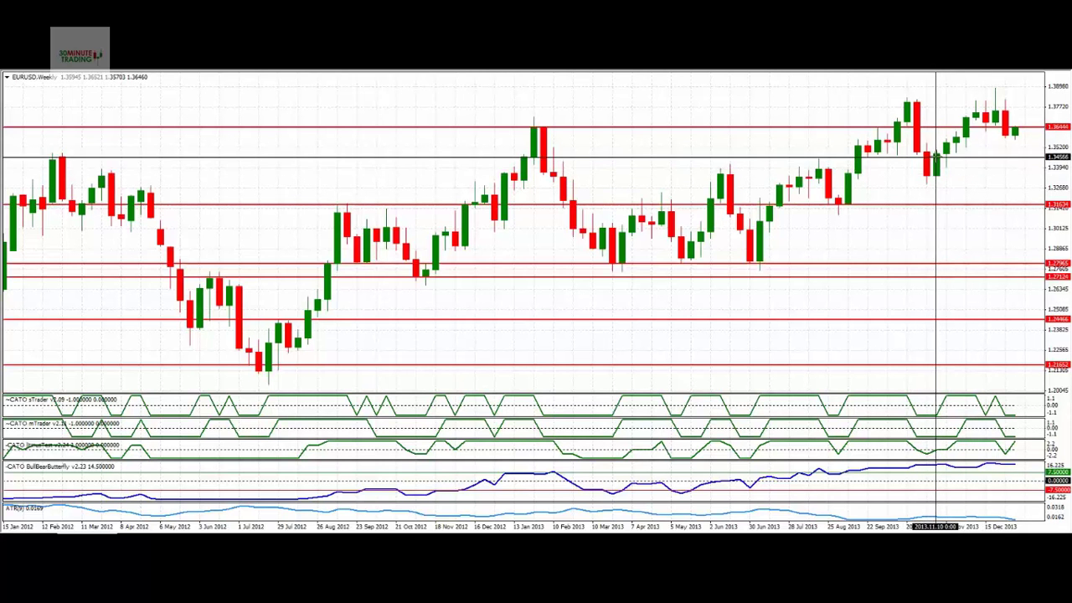
mouse_move(938, 156)
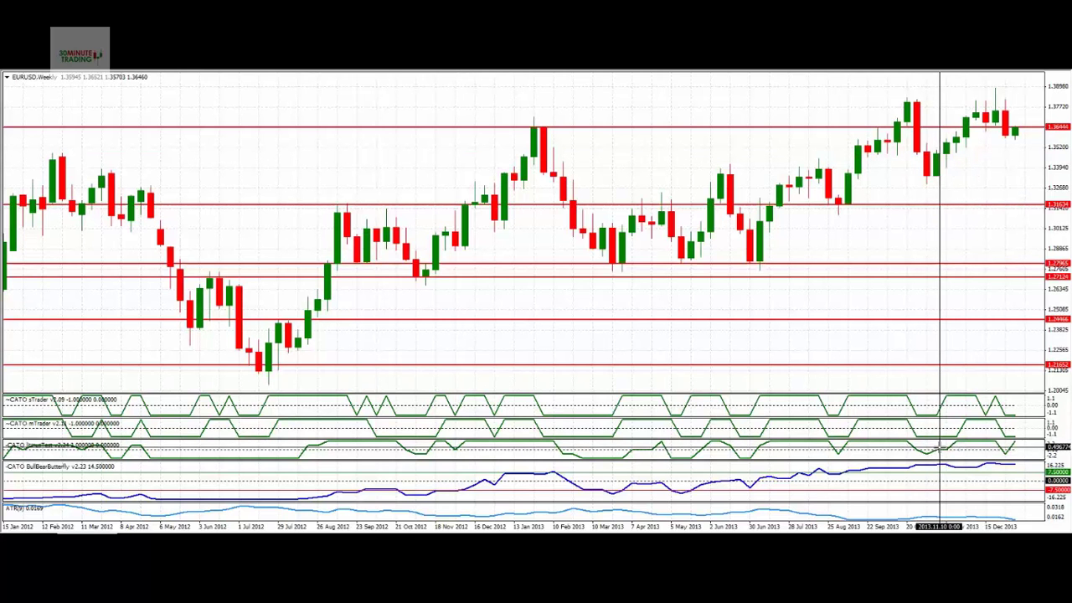
mouse_move(936, 452)
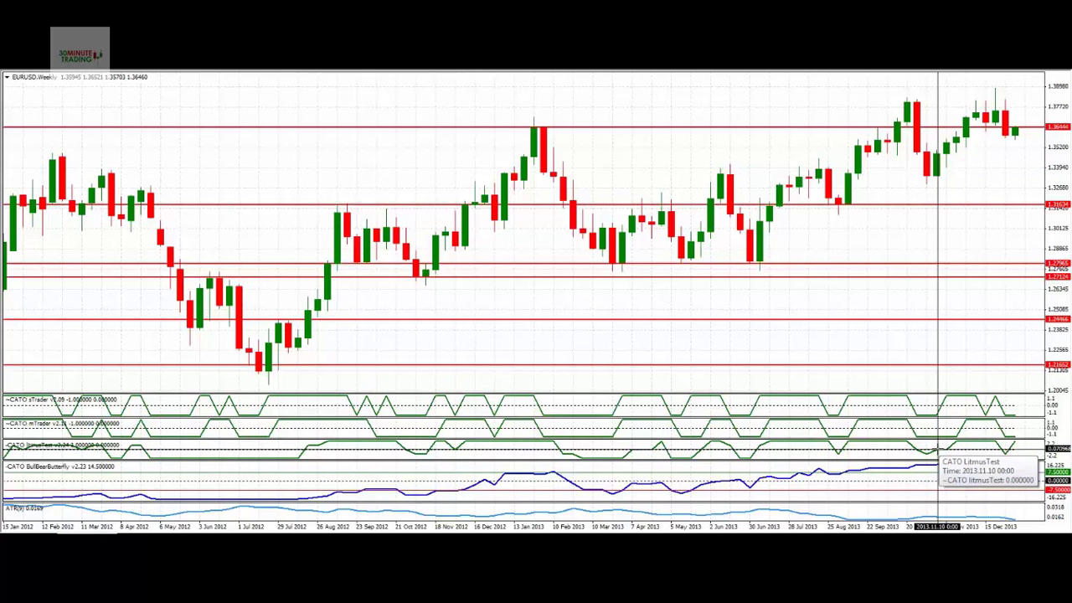
mouse_move(939, 474)
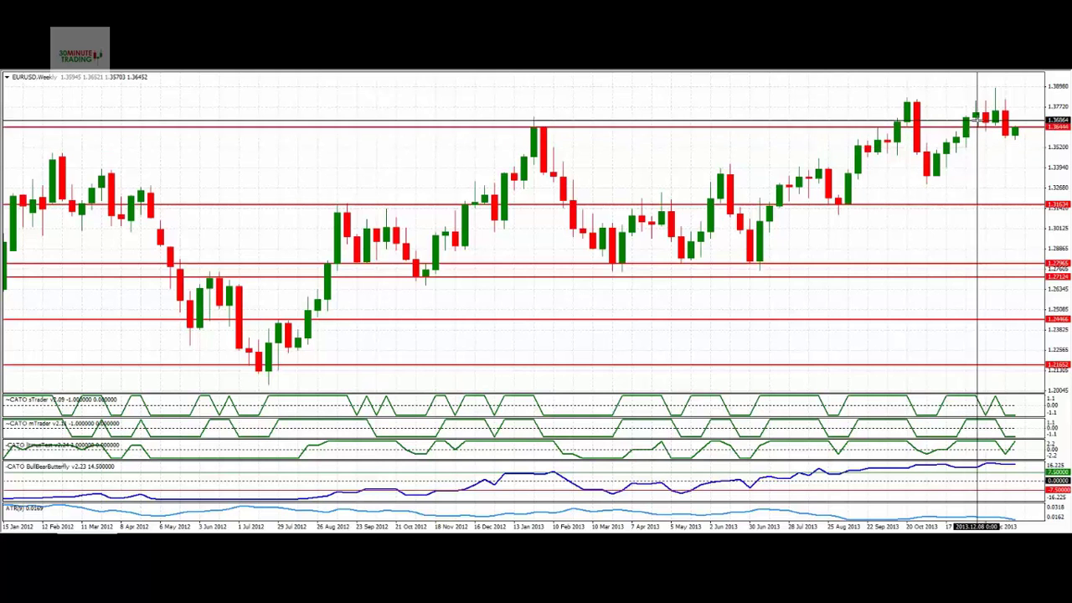
Step: Examine the weekly candles from December 2013 to early January 2014 around the 1.3644 line together with their litmusTest signals
mouse_move(988, 134)
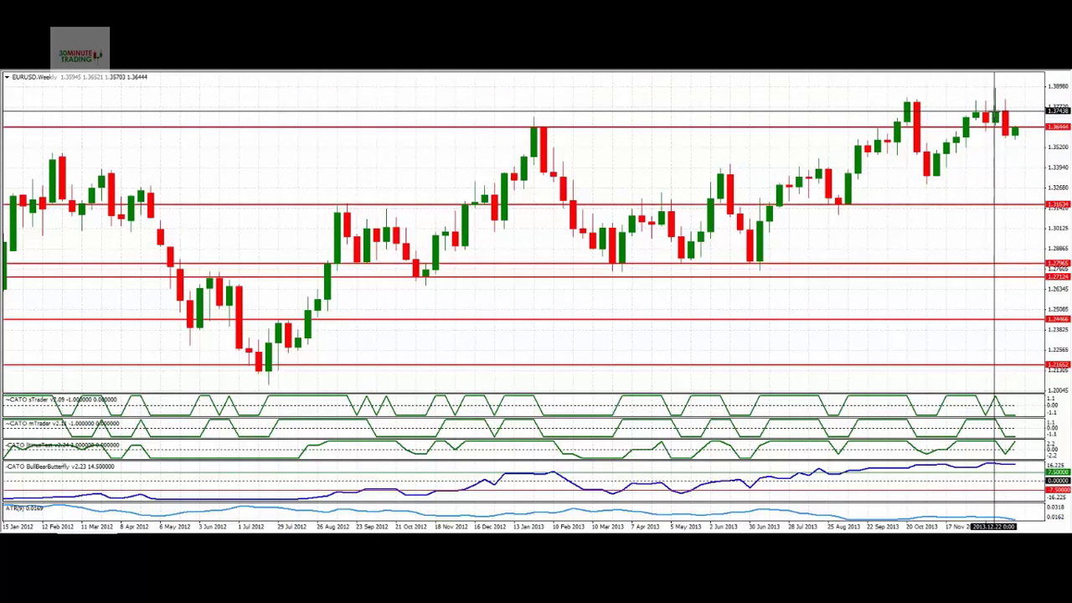
mouse_move(997, 110)
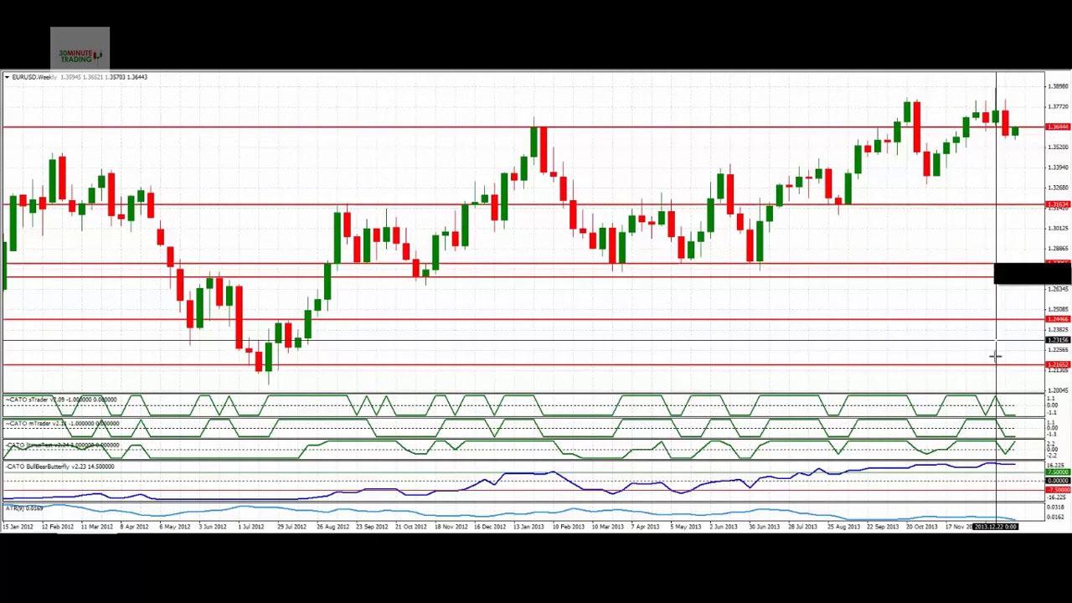
mouse_move(1006, 454)
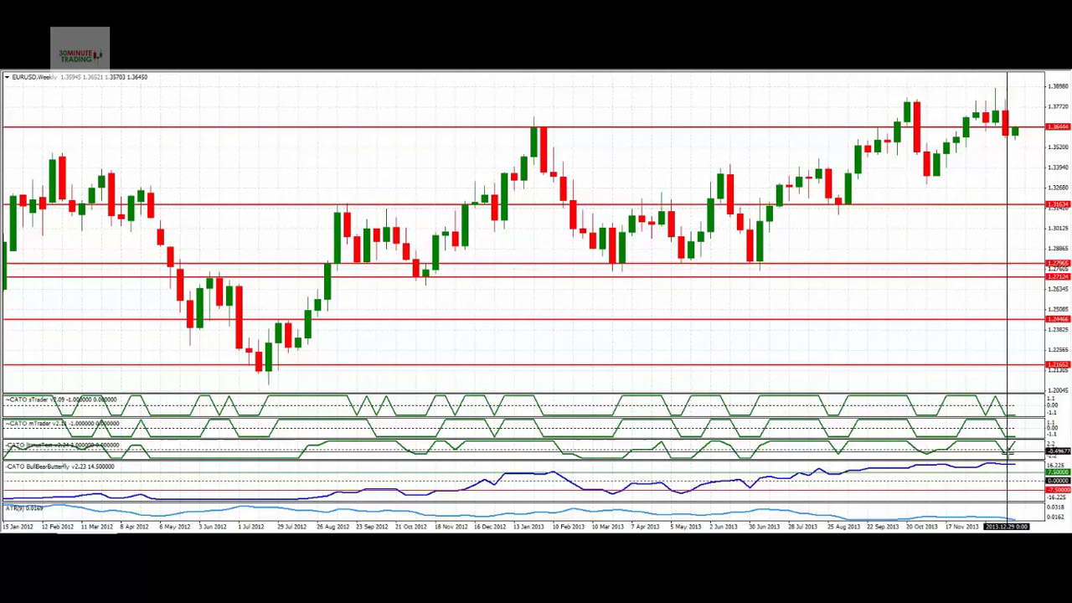
mouse_move(1015, 464)
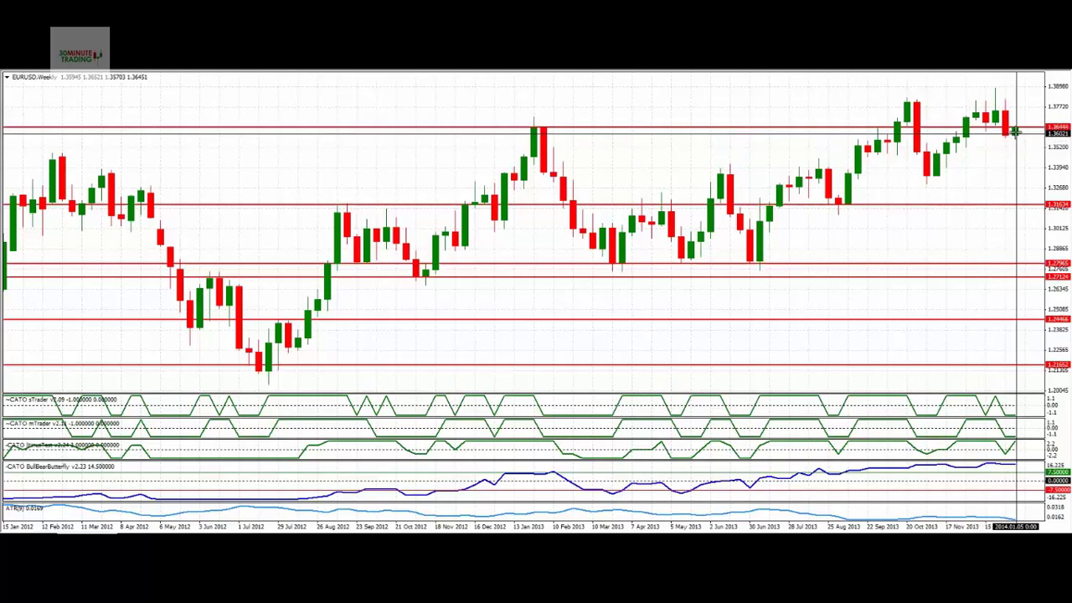
mouse_move(1014, 130)
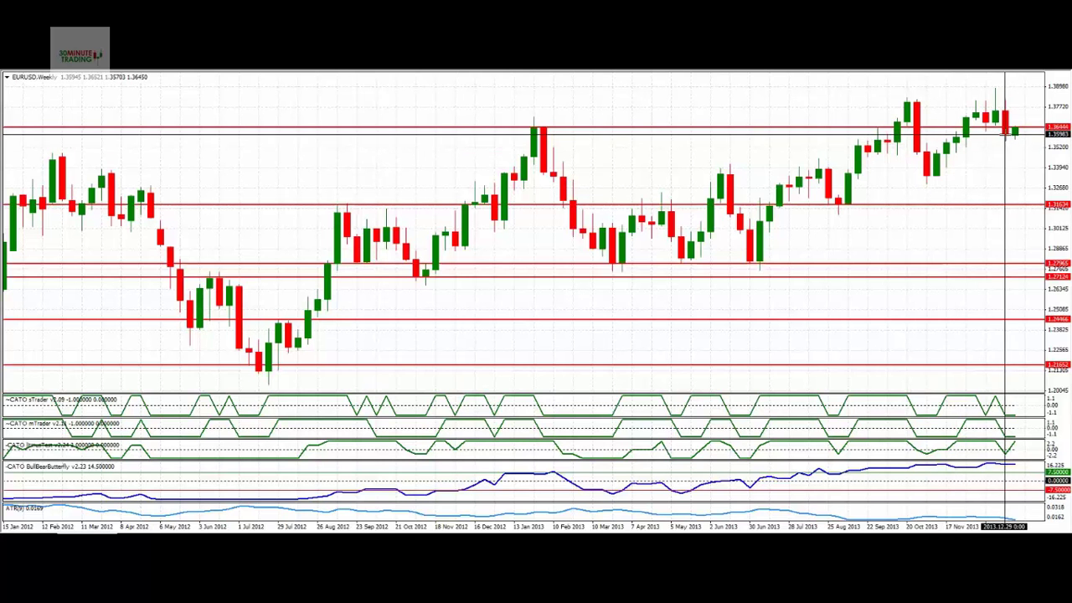
mouse_move(955, 130)
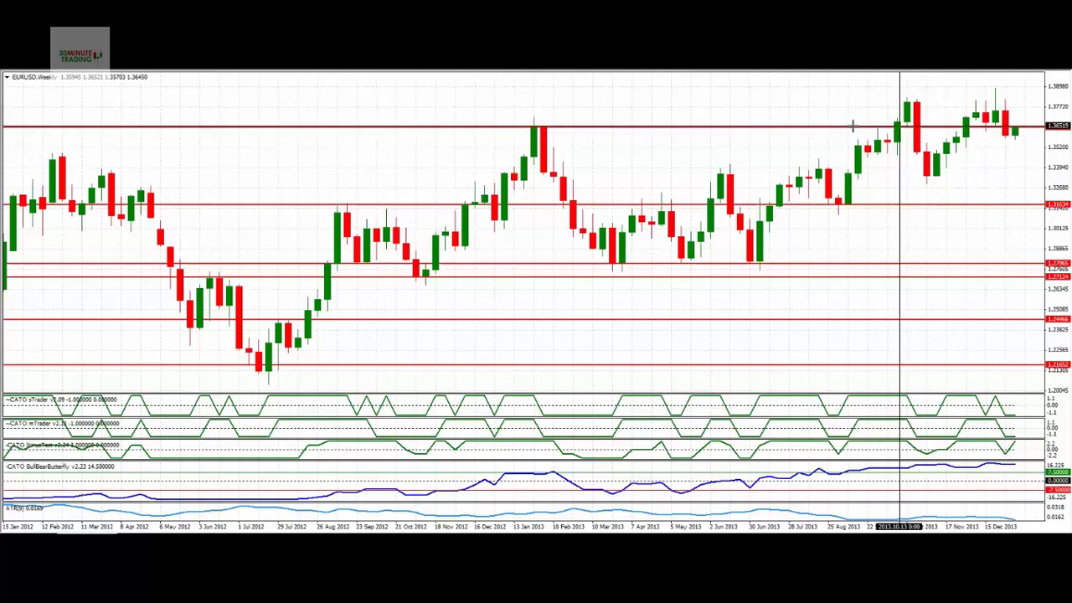
Step: Switch EURUSD to the daily timeframe and check the 18 December litmusTest signal and the 26 December 2013 candle
left_click(589, 72)
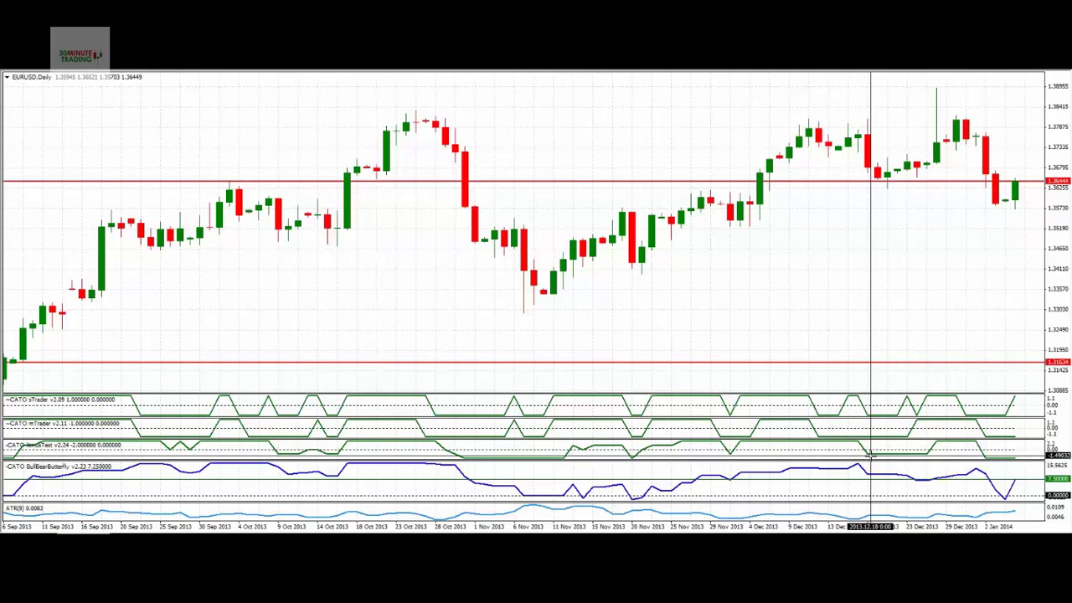
mouse_move(872, 453)
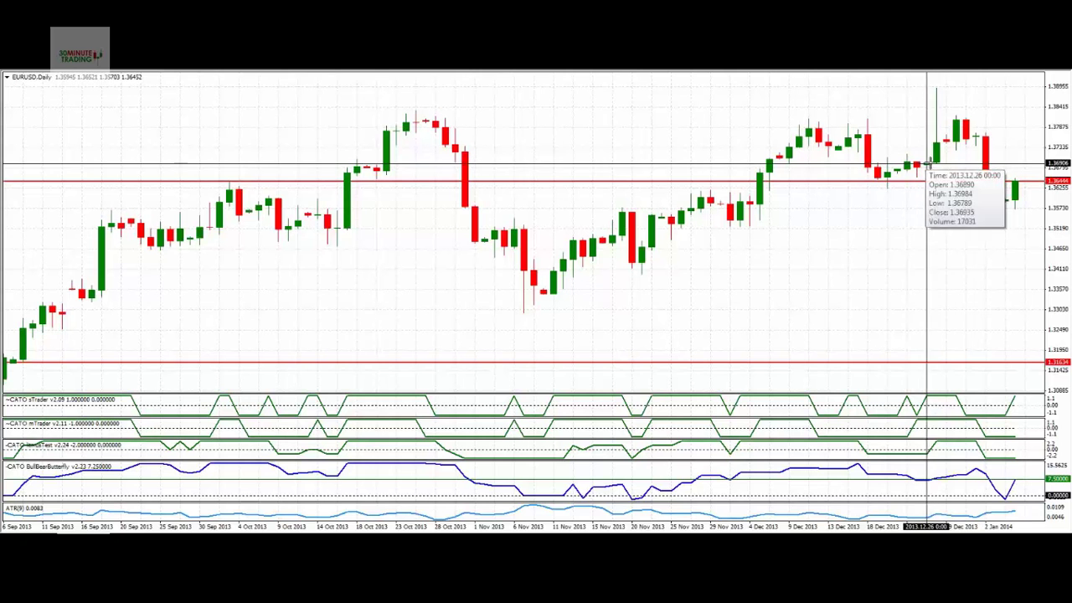
mouse_move(927, 161)
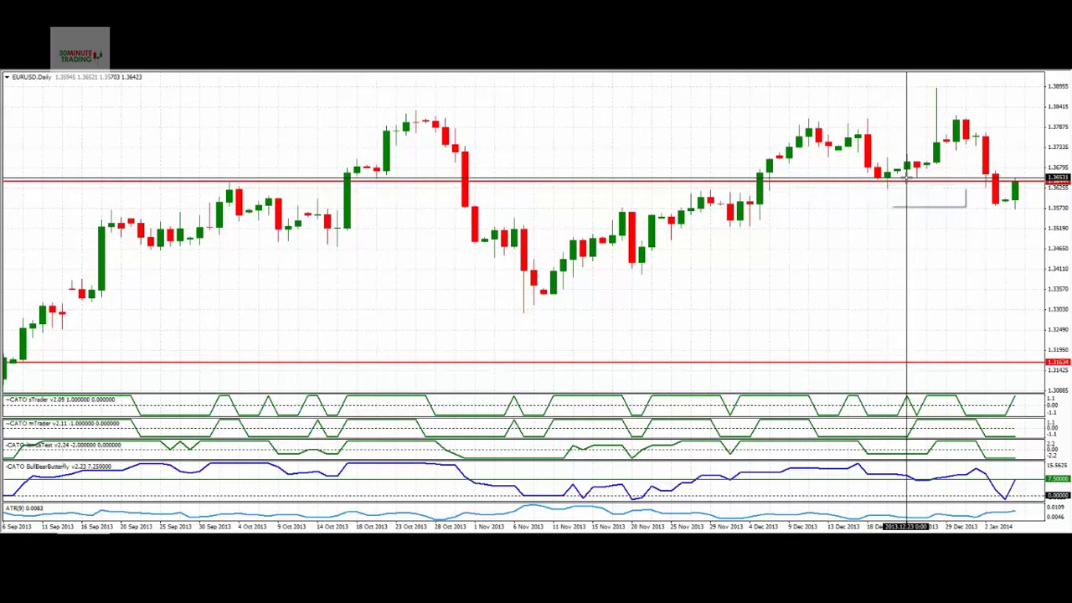
Step: Measure the price distance from the 1.3644 line at the 20 December 2013 candle up to the 23 December candle
left_click_drag(893, 180, 909, 155)
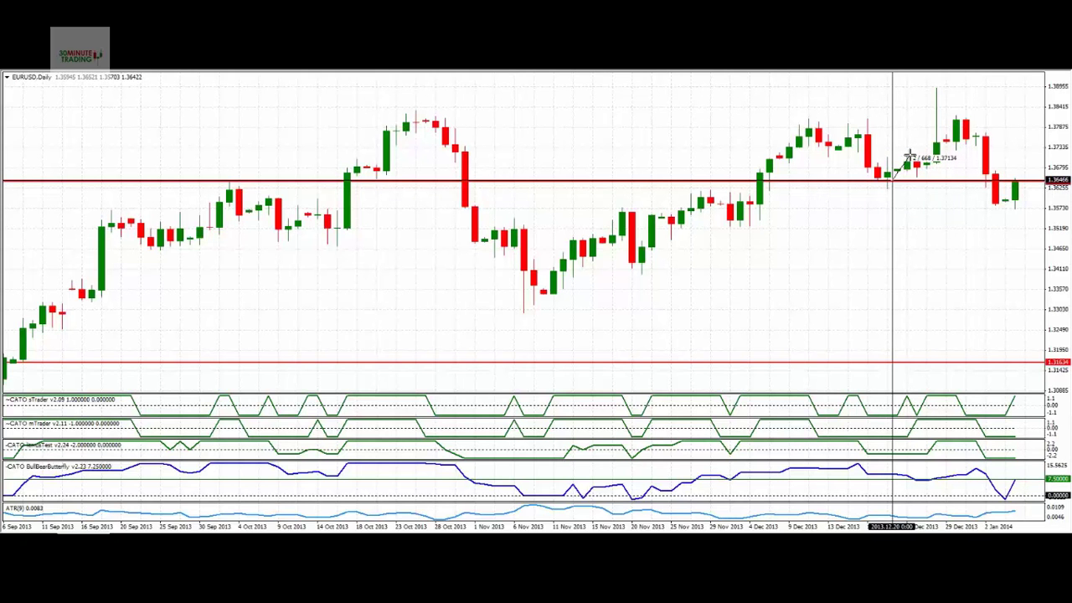
left_click_drag(909, 155, 909, 160)
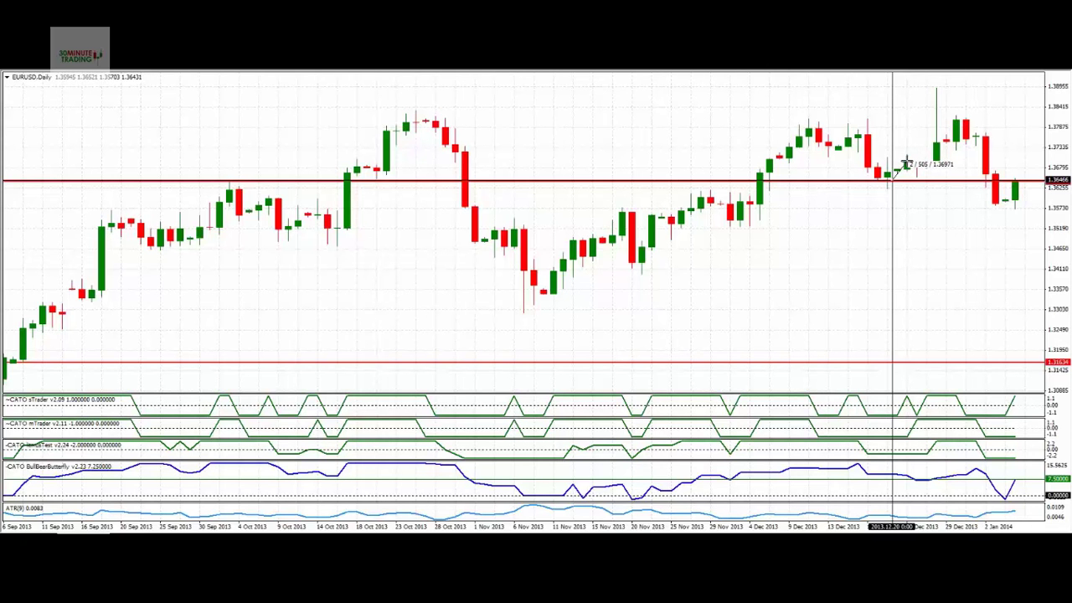
left_click_drag(907, 164, 909, 168)
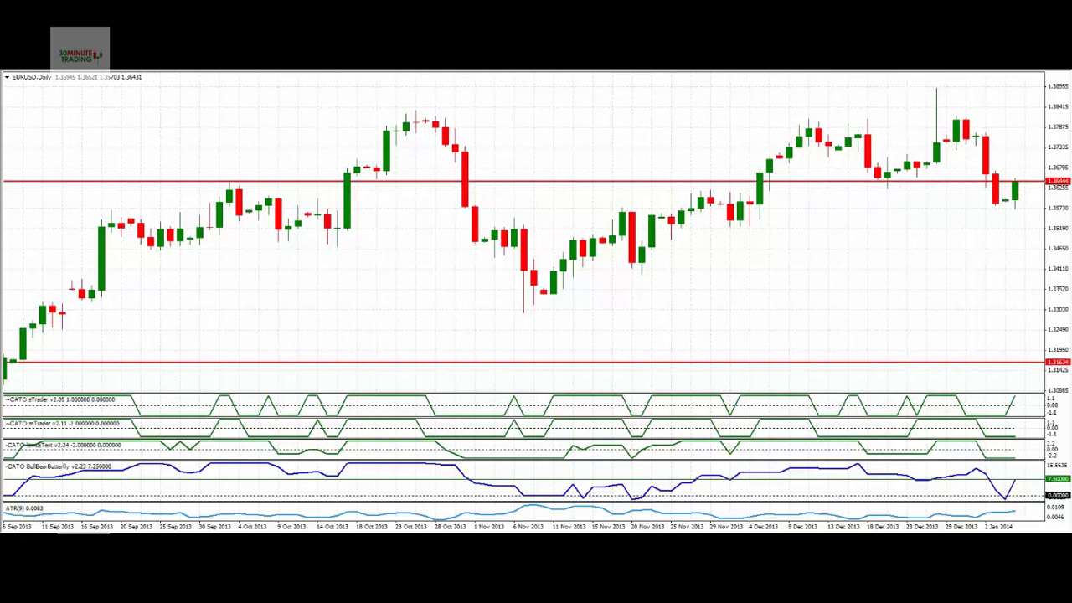
Step: Check the 26 December 2013 daily candle's prices and measure the move from it up the 27 December candle
middle_click(945, 184)
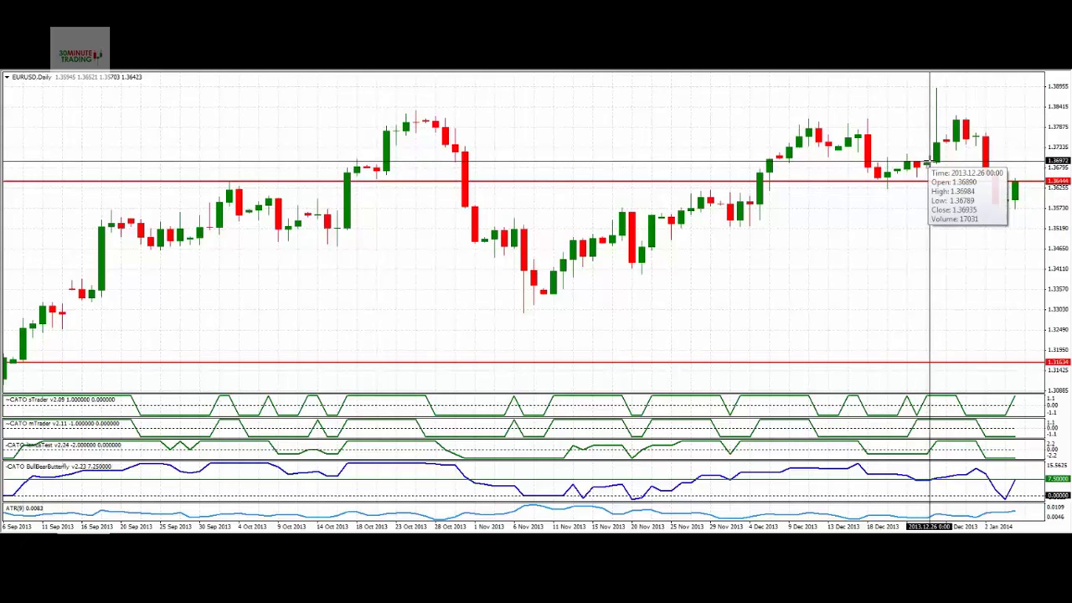
mouse_move(926, 161)
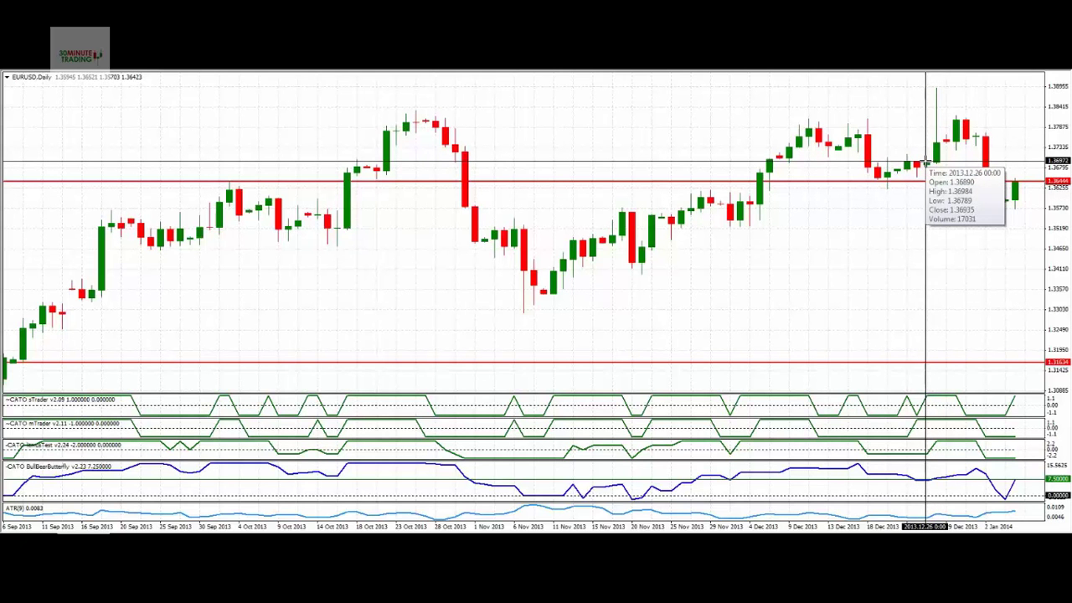
left_click_drag(925, 160, 933, 144)
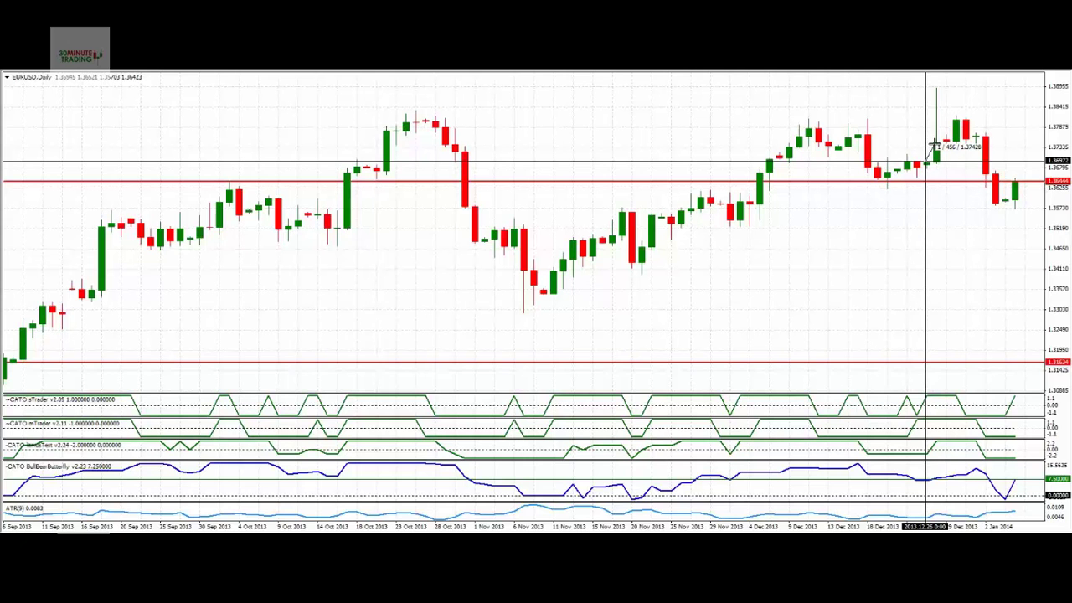
left_click_drag(932, 146, 934, 123)
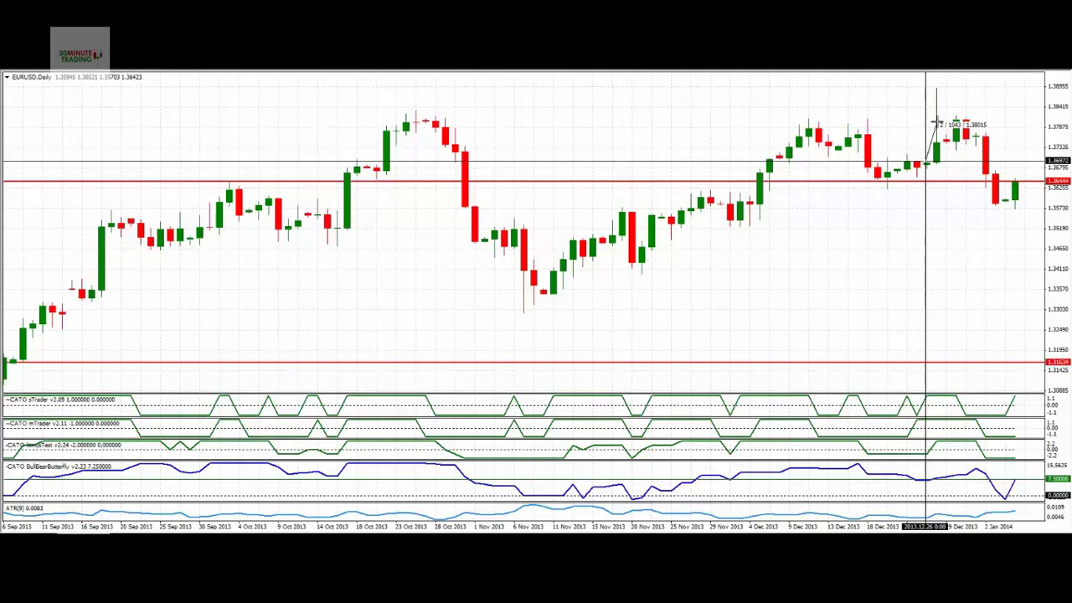
right_click(938, 125)
left_click(927, 126)
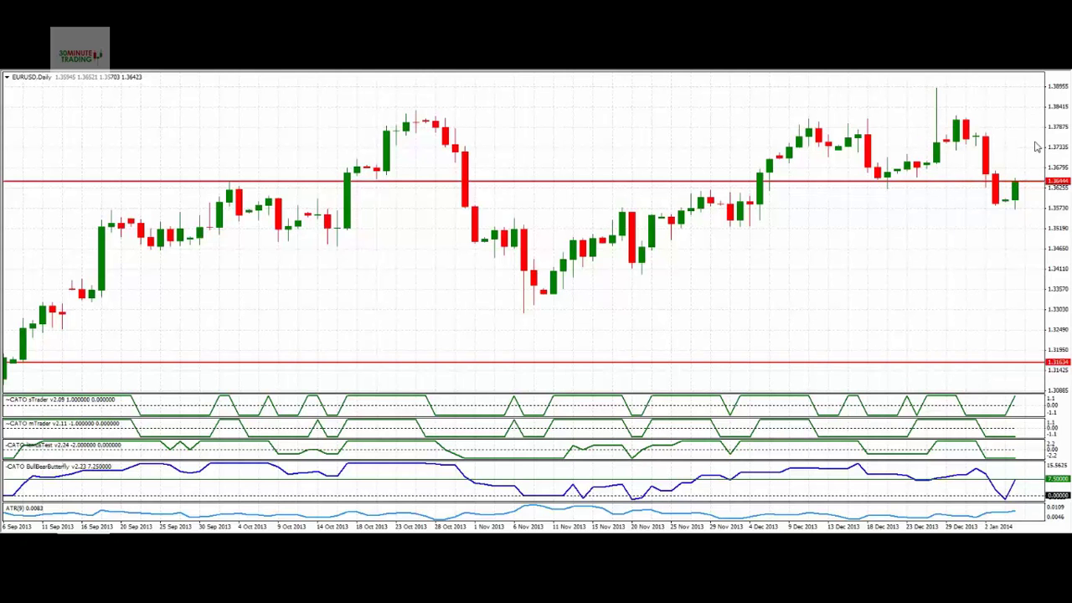
Step: Draw horizontal lines at the 27 December 2013 daily candle's high, low and close, at about 1.3891, 1.3693 and 1.3745
mouse_move(926, 169)
middle_click(965, 182)
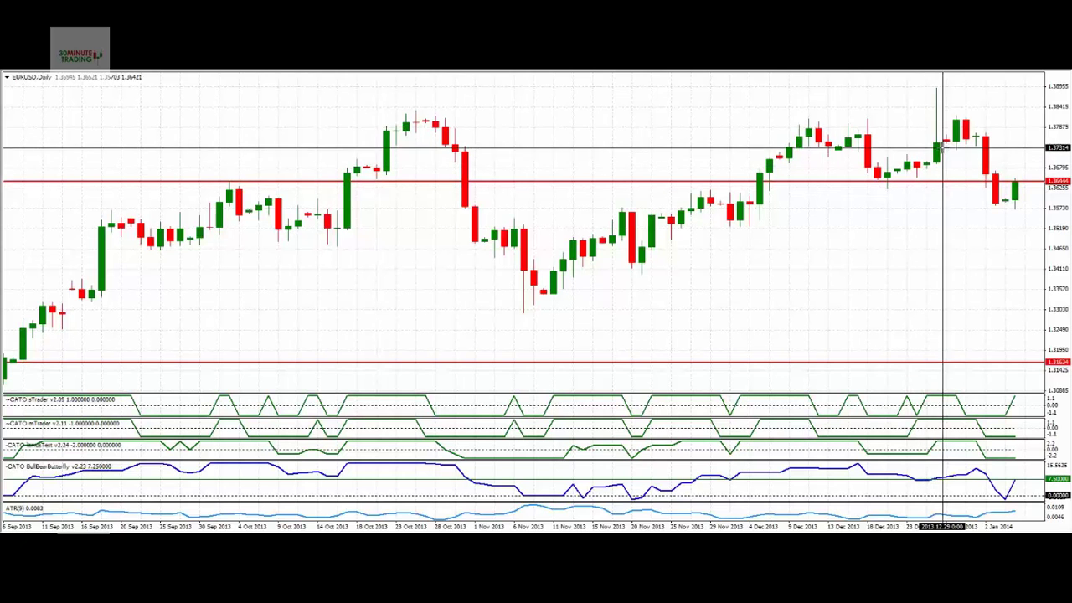
mouse_move(936, 144)
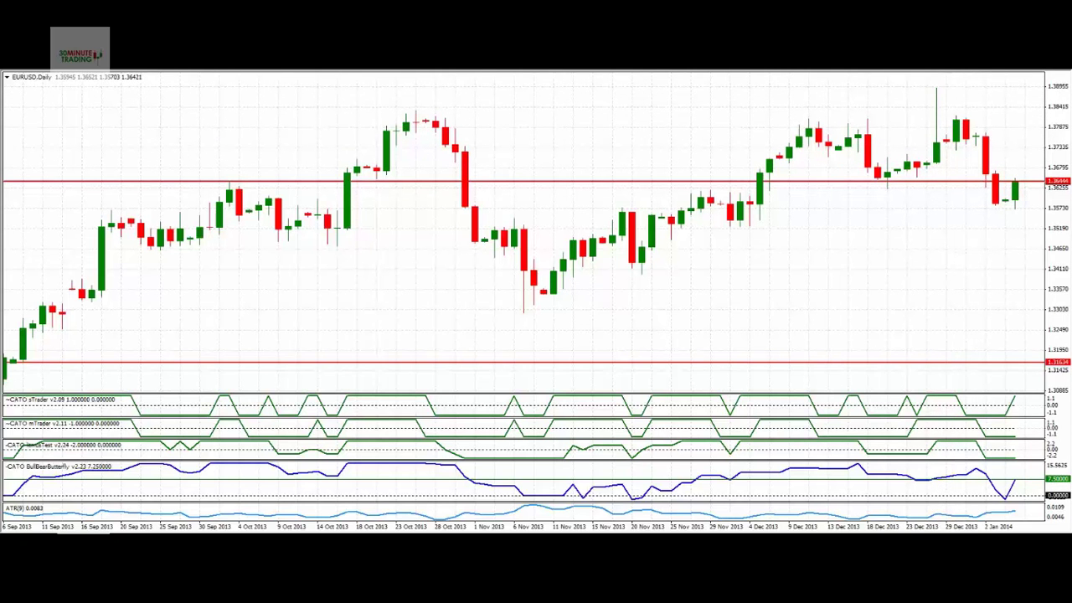
left_click(937, 88)
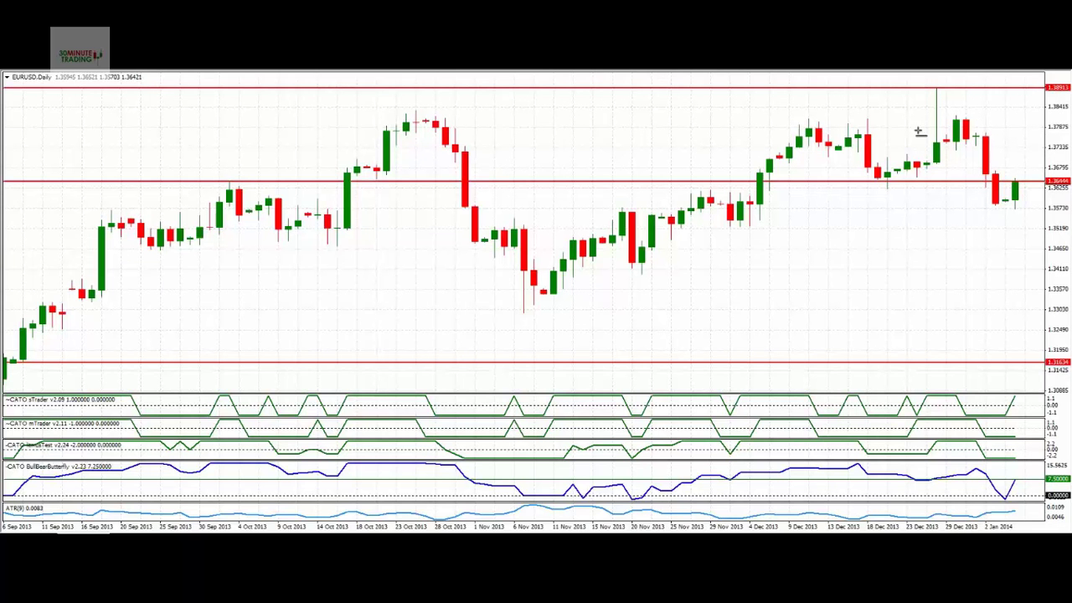
left_click(937, 164)
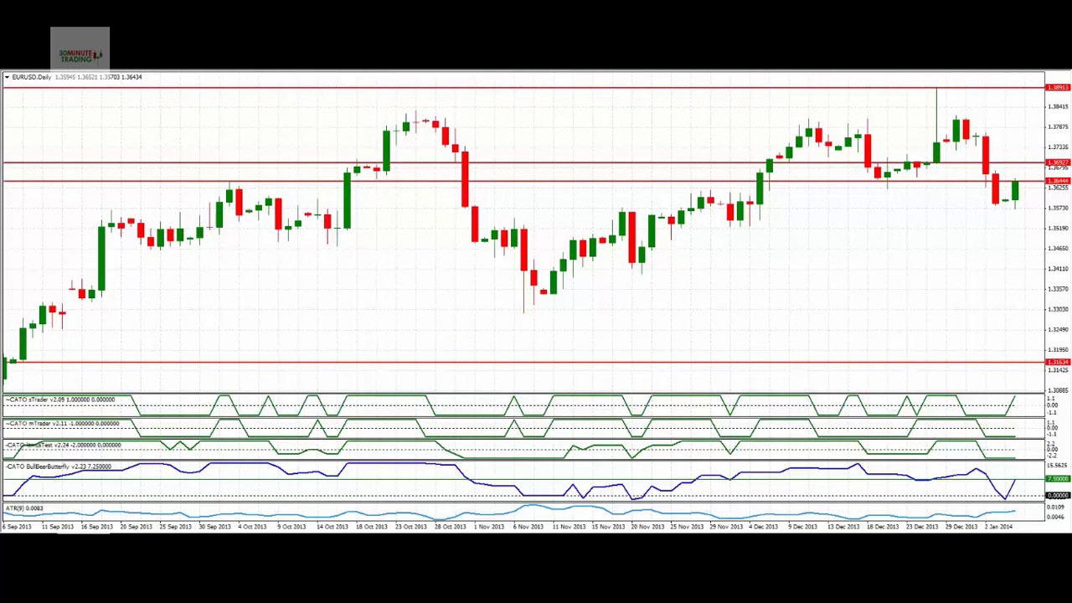
left_click(936, 144)
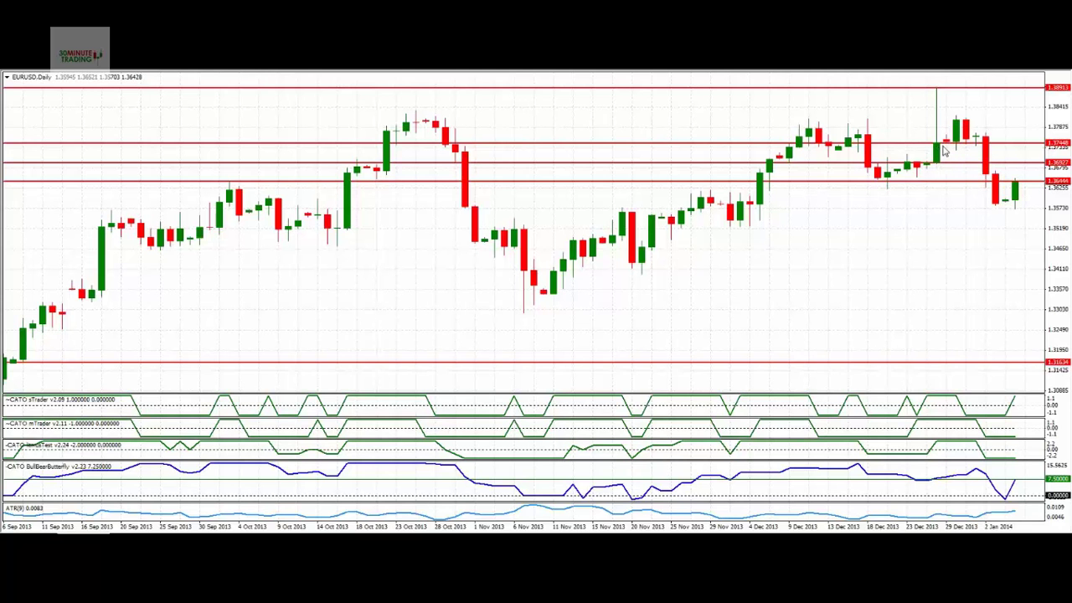
mouse_move(938, 148)
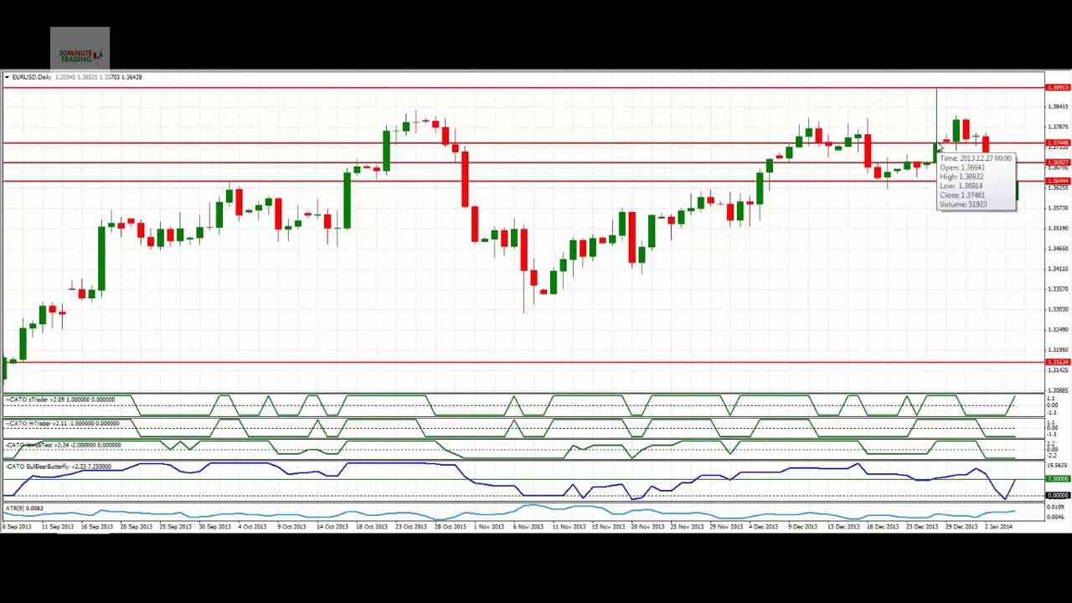
Step: Inspect the 31 December 2013 candle's sTrader signal and measure from its close down to the line at the 27 December low
mouse_move(958, 124)
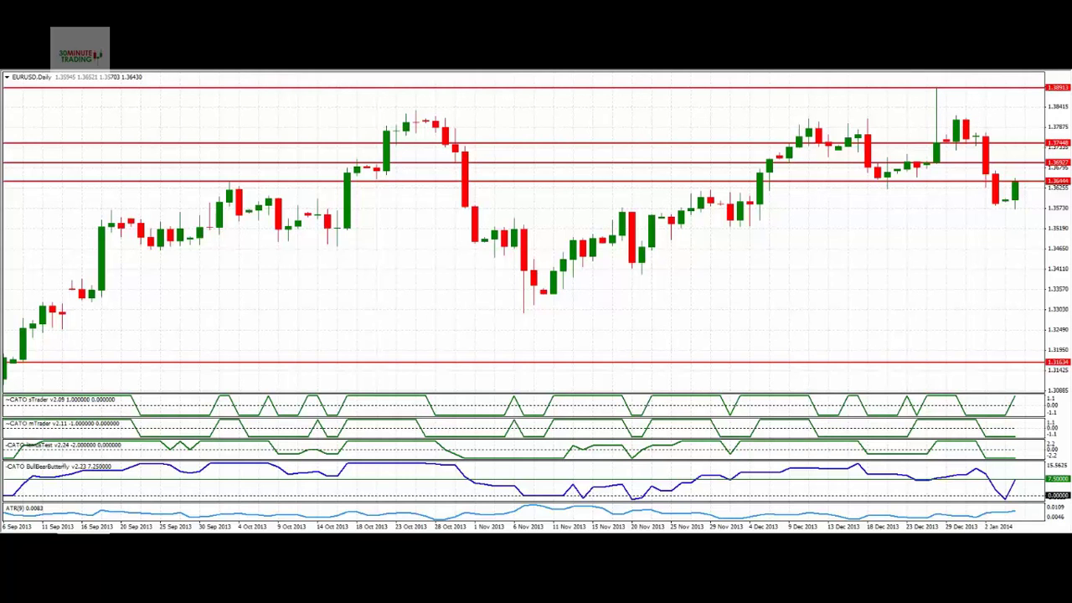
middle_click(551, 240)
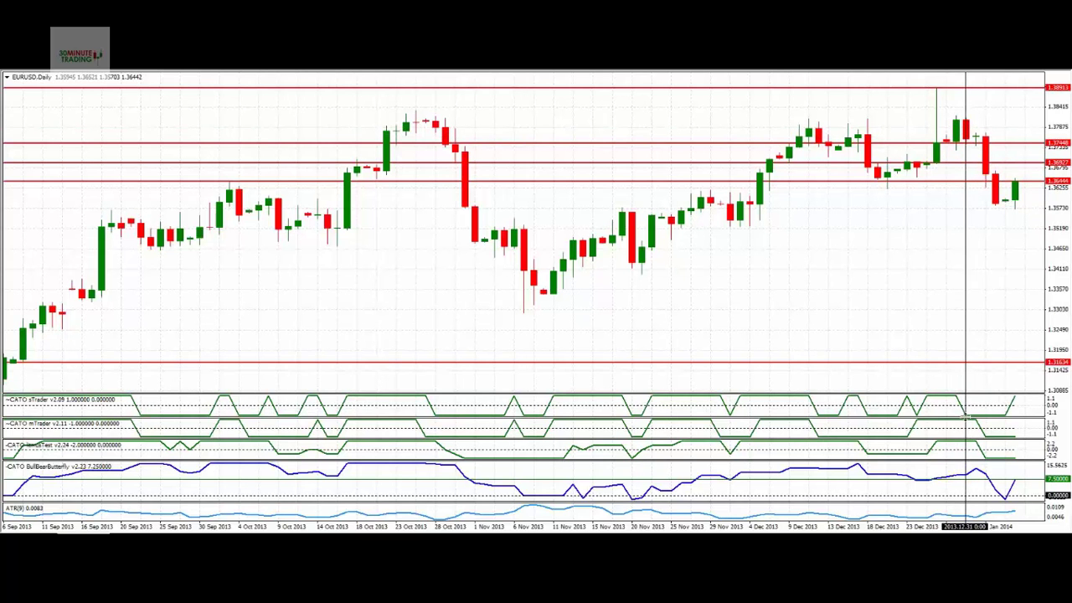
mouse_move(966, 417)
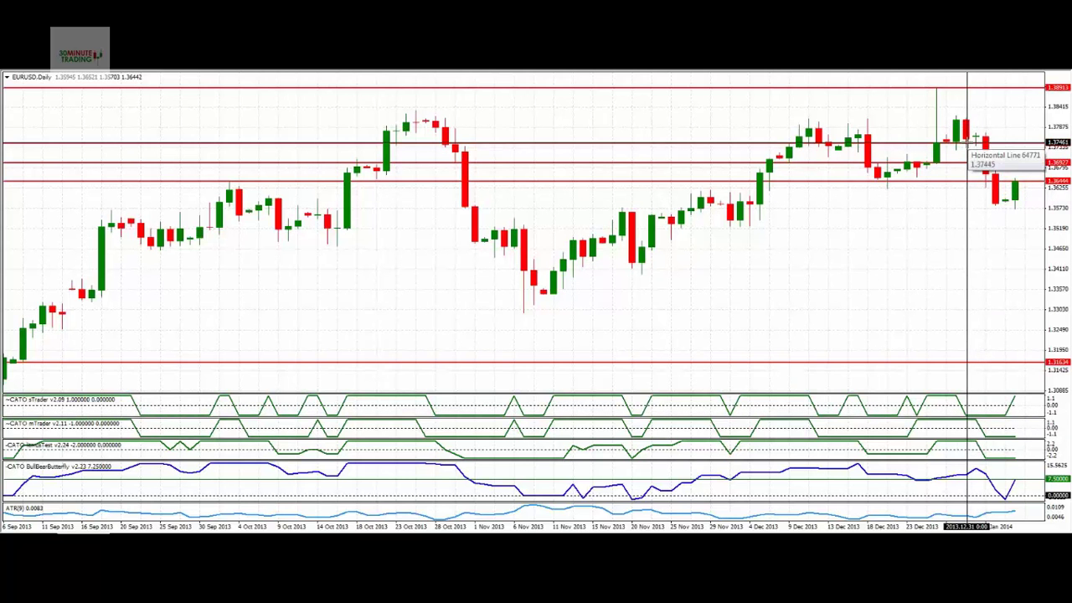
double_click(967, 142)
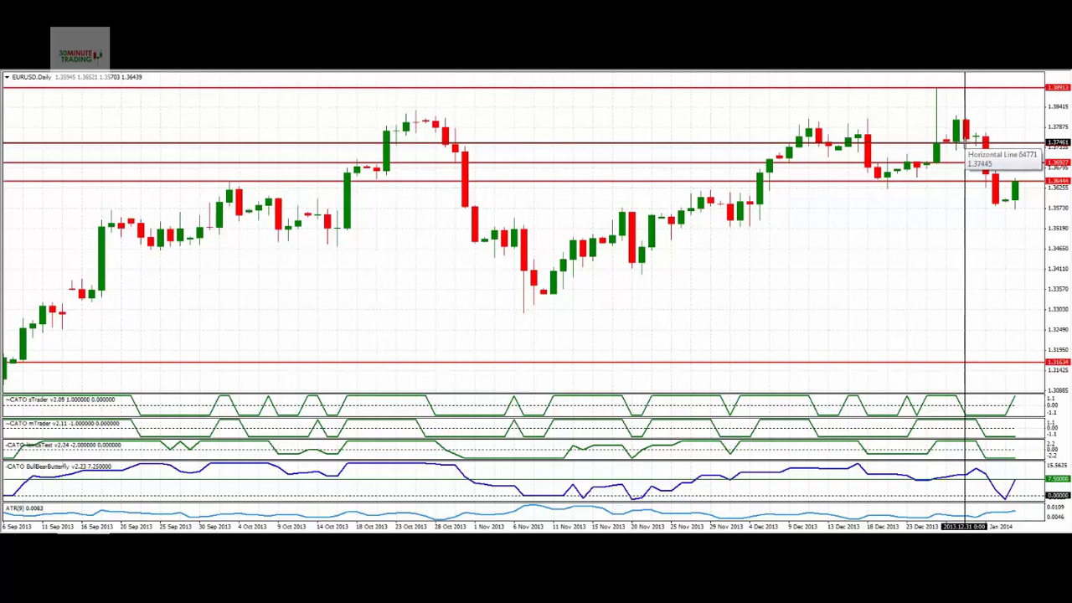
left_click_drag(965, 143, 933, 162)
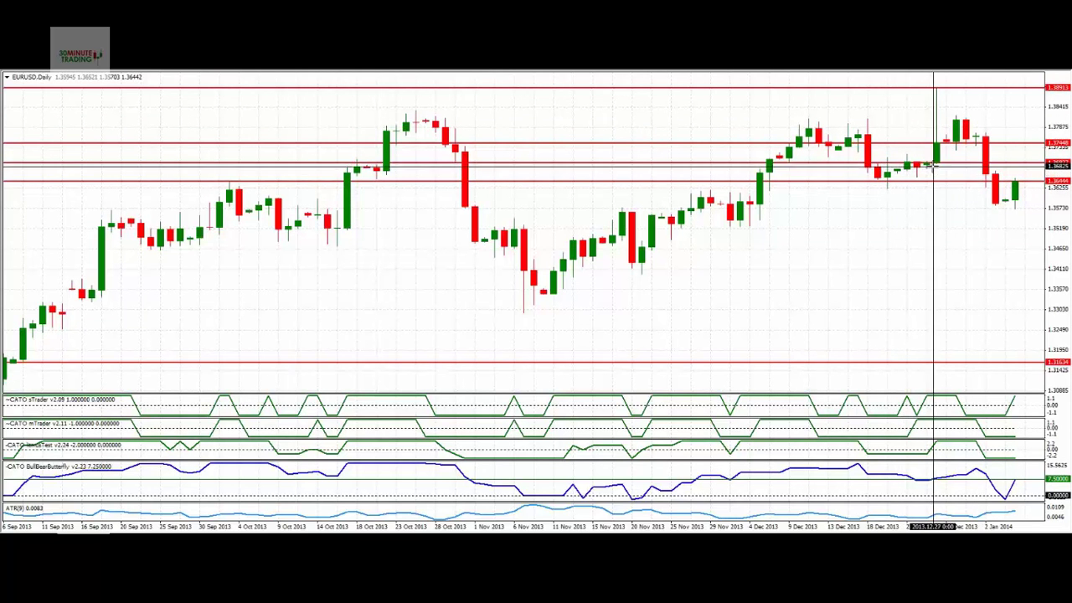
Step: Examine the daily candles from 27 to 31 December 2013 against the horizontal lines and check the 31 December candle's prices
left_click_drag(930, 162, 933, 162)
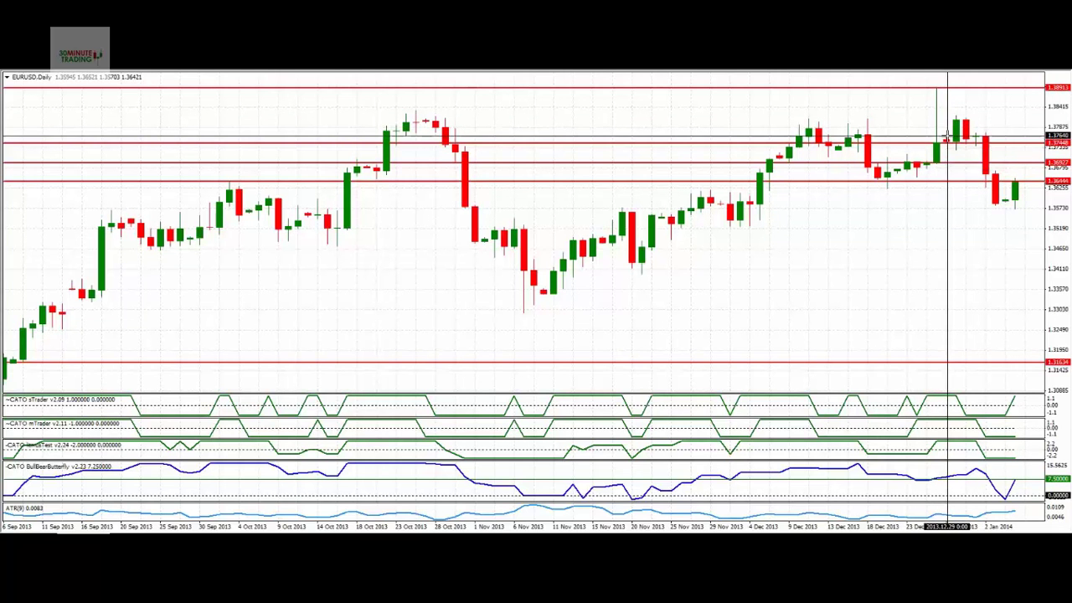
mouse_move(955, 117)
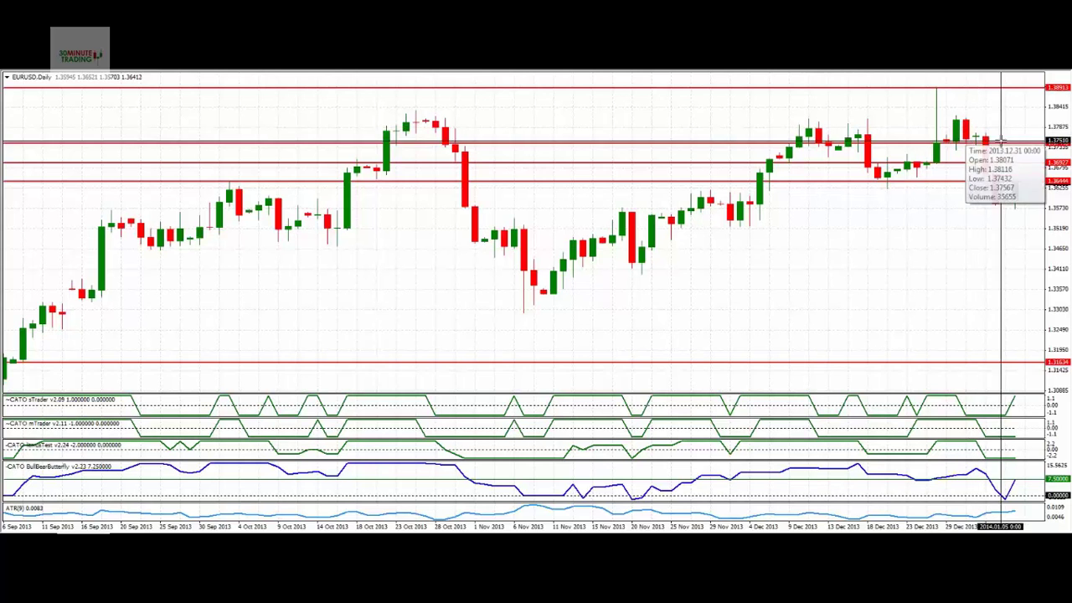
mouse_move(965, 146)
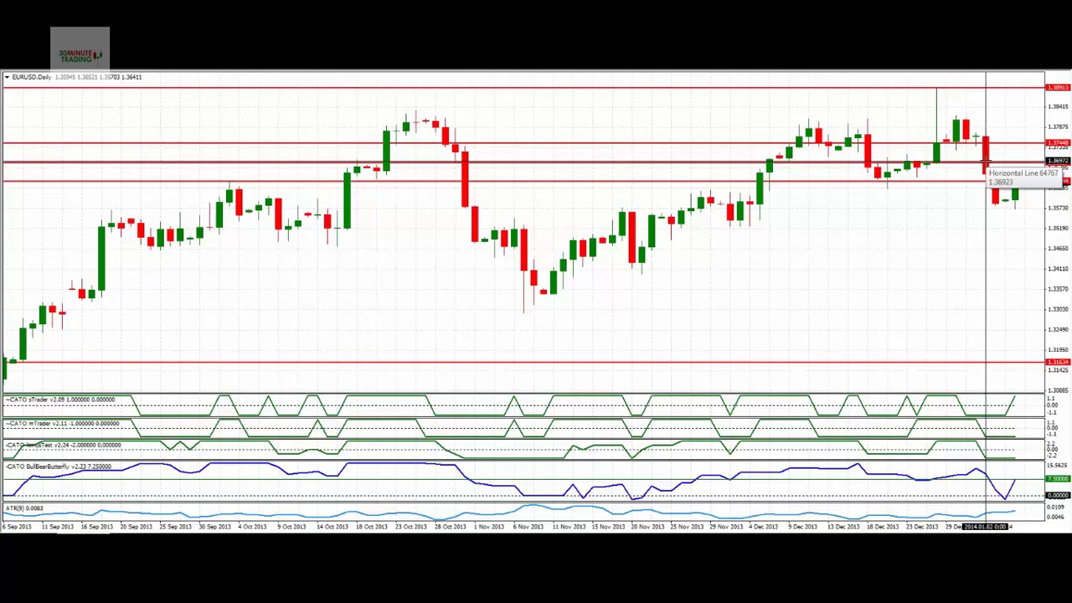
Step: Measure from the 1.3693 line down to the 1.3644 line at the 2 January 2014 candle and inspect its CATO signals
left_click_drag(986, 162, 987, 180)
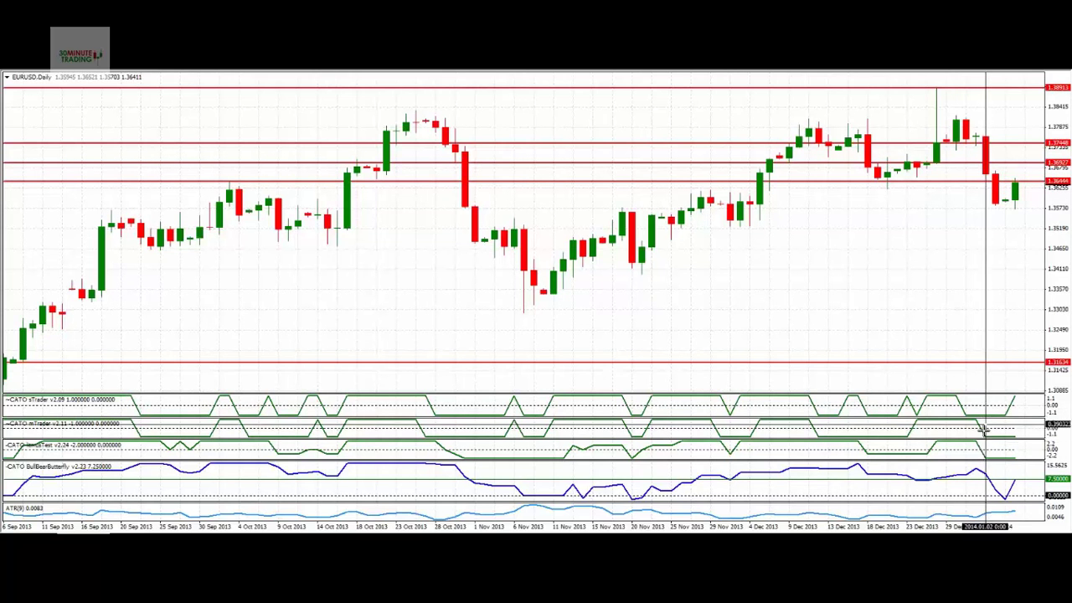
mouse_move(987, 476)
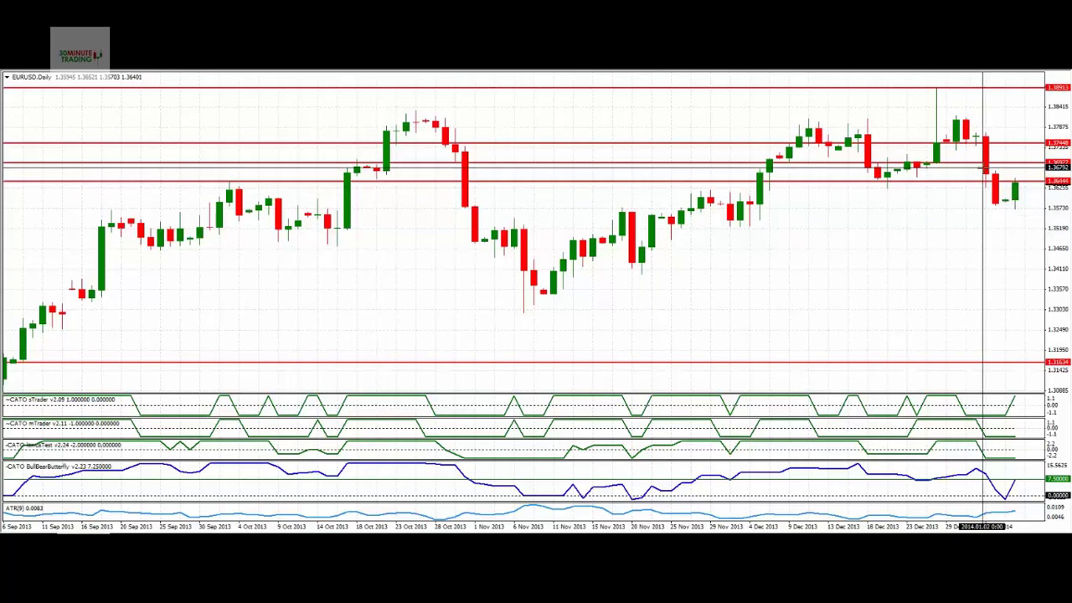
mouse_move(987, 174)
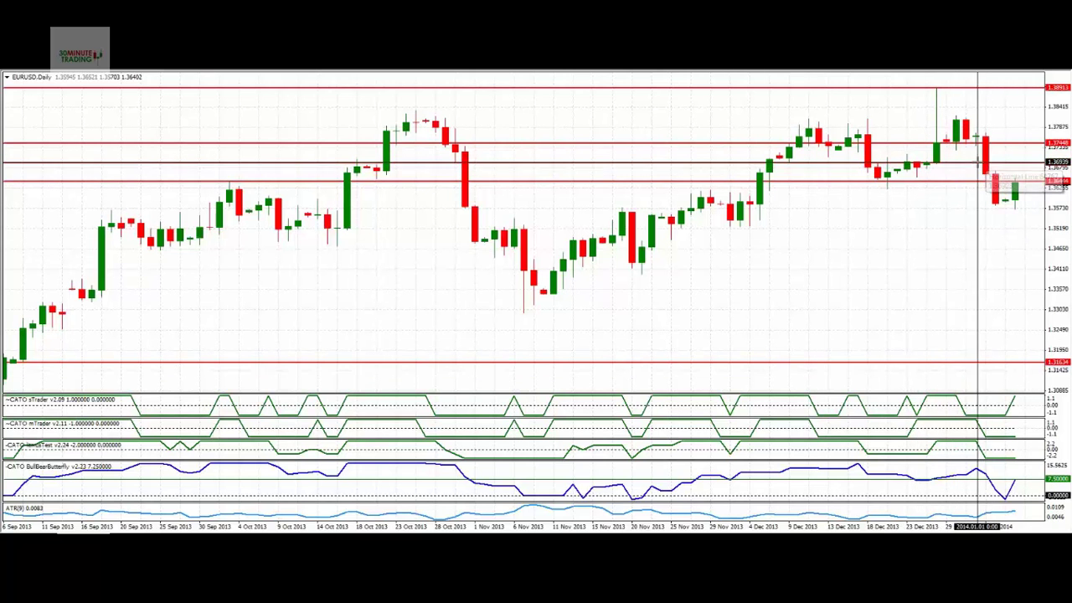
left_click_drag(993, 163, 992, 163)
Step: Review the EURUSD weekly and monthly charts, and inspect the 6 January 2014 CATO indicator signals back on the daily chart
left_click(615, 65)
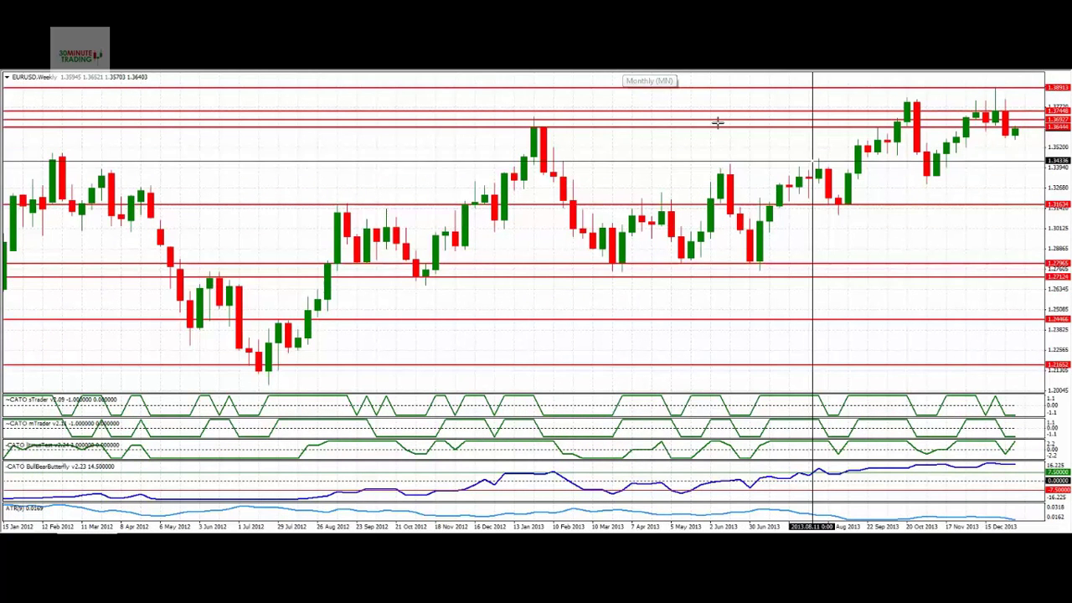
left_click(651, 65)
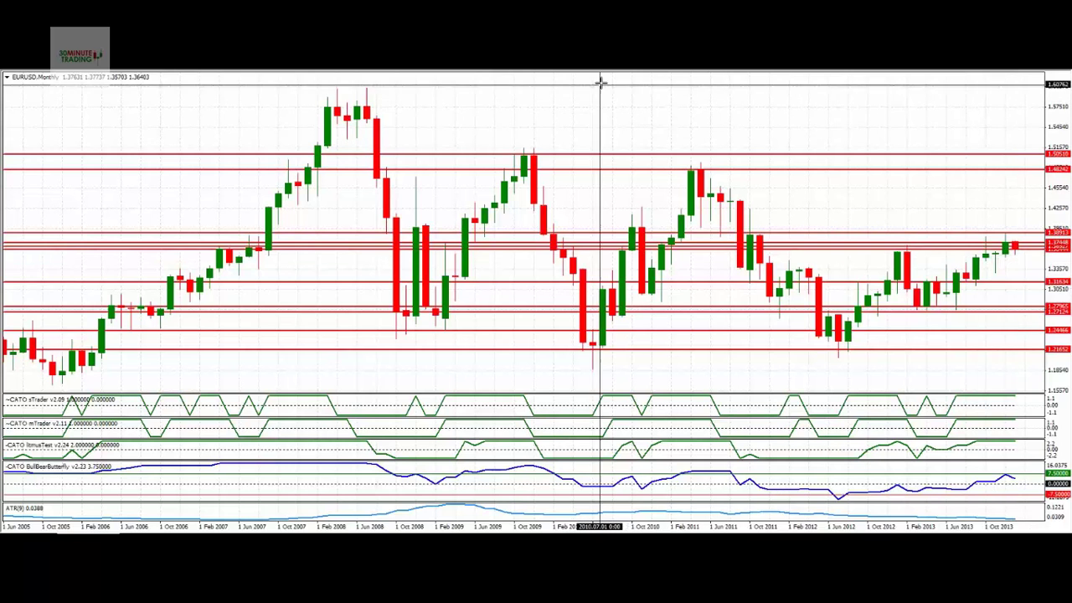
type("D1")
key("Return")
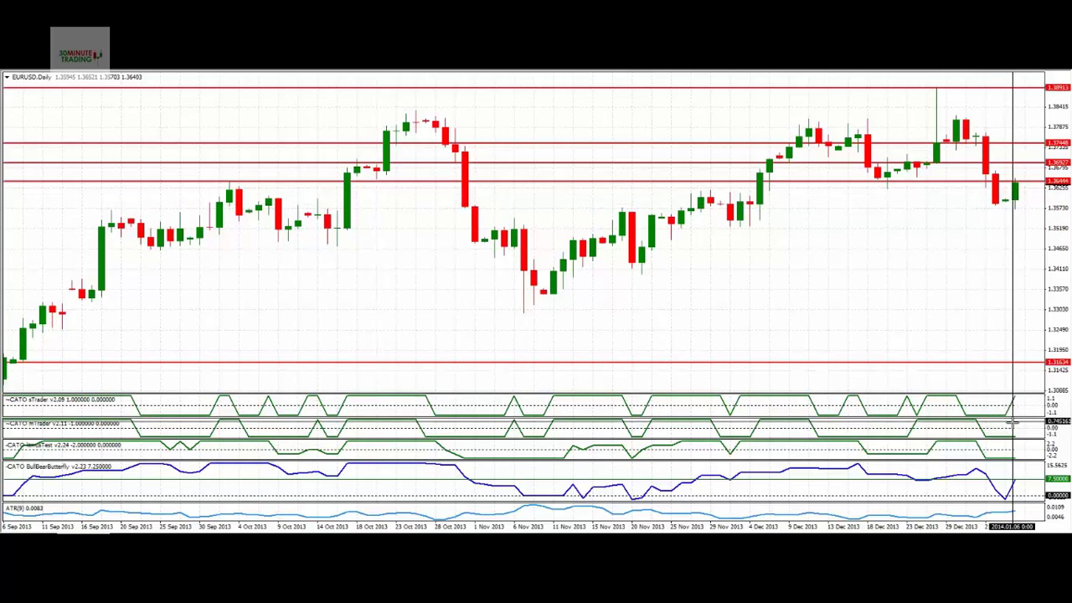
mouse_move(1014, 457)
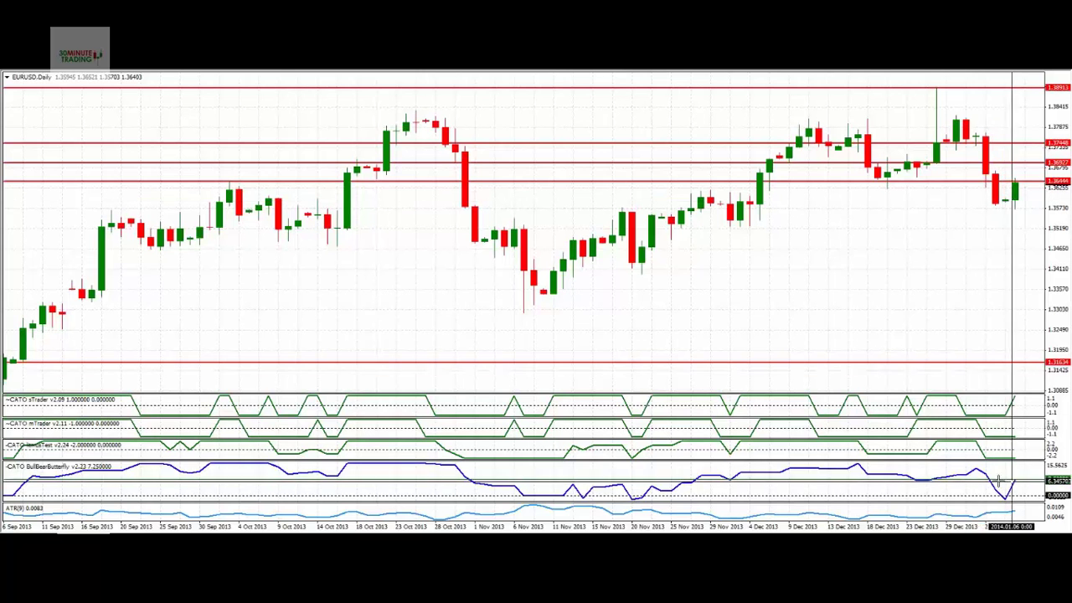
mouse_move(1018, 490)
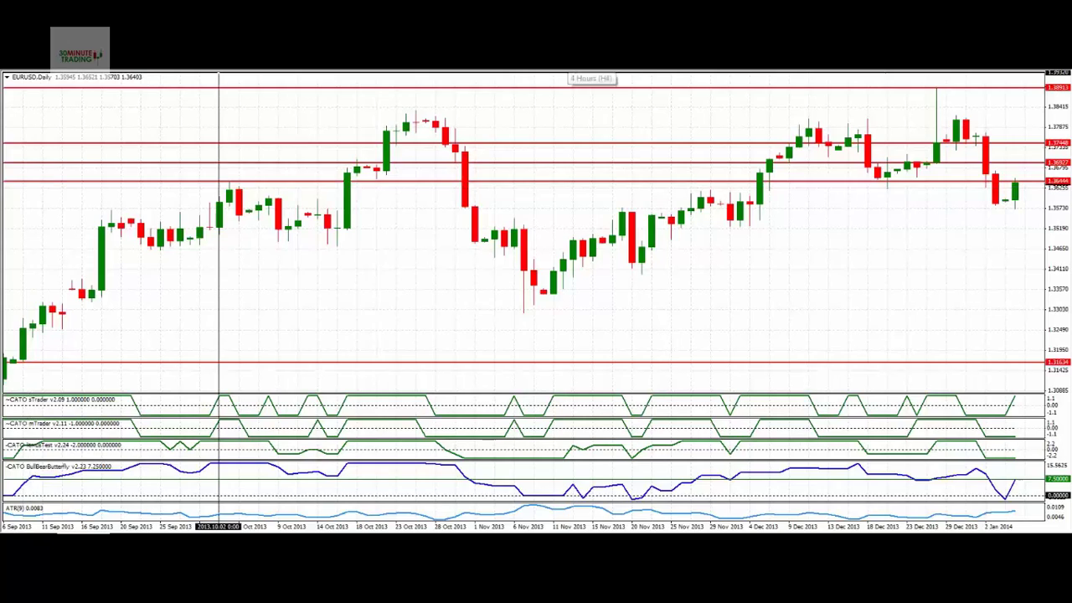
Step: Switch to the 4-hour chart and inspect the 30 December 2013 04:00 candle's prices and CATO signals around the 1.3745 line
type("H4")
key("Return")
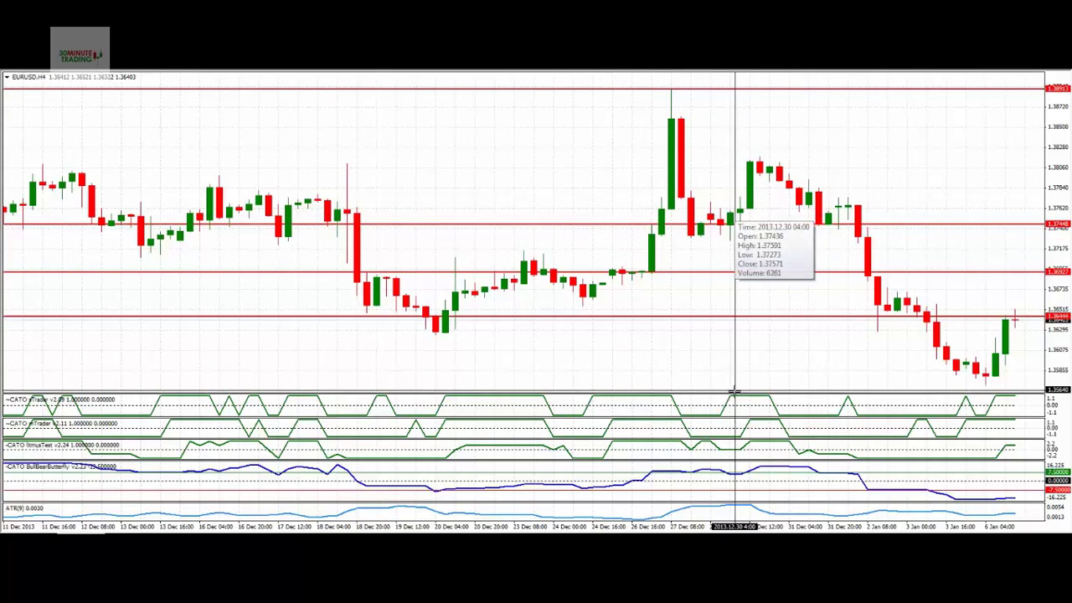
mouse_move(730, 394)
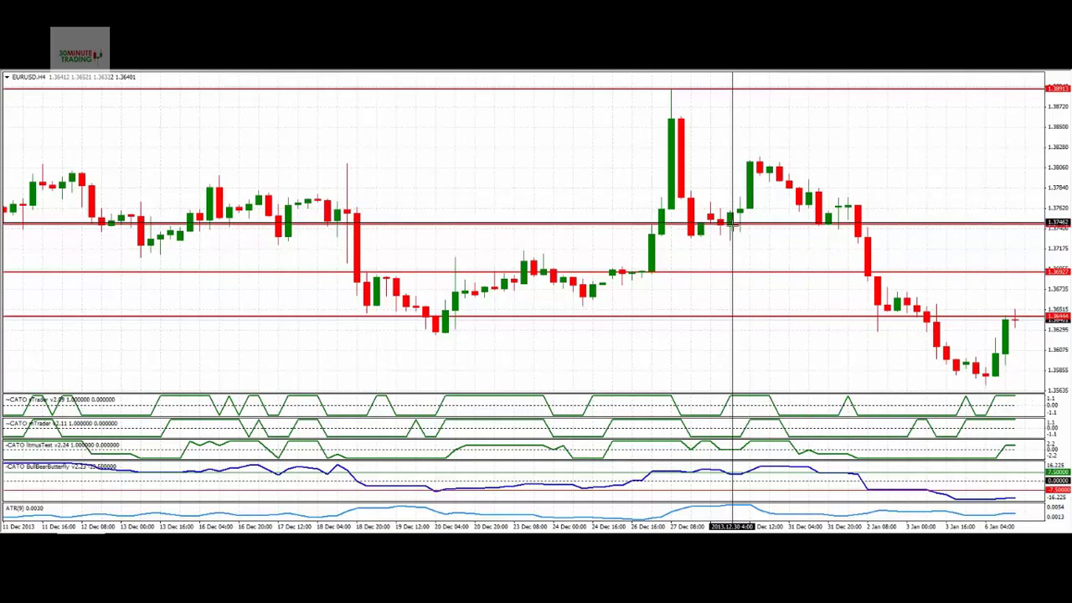
left_click_drag(732, 223, 731, 225)
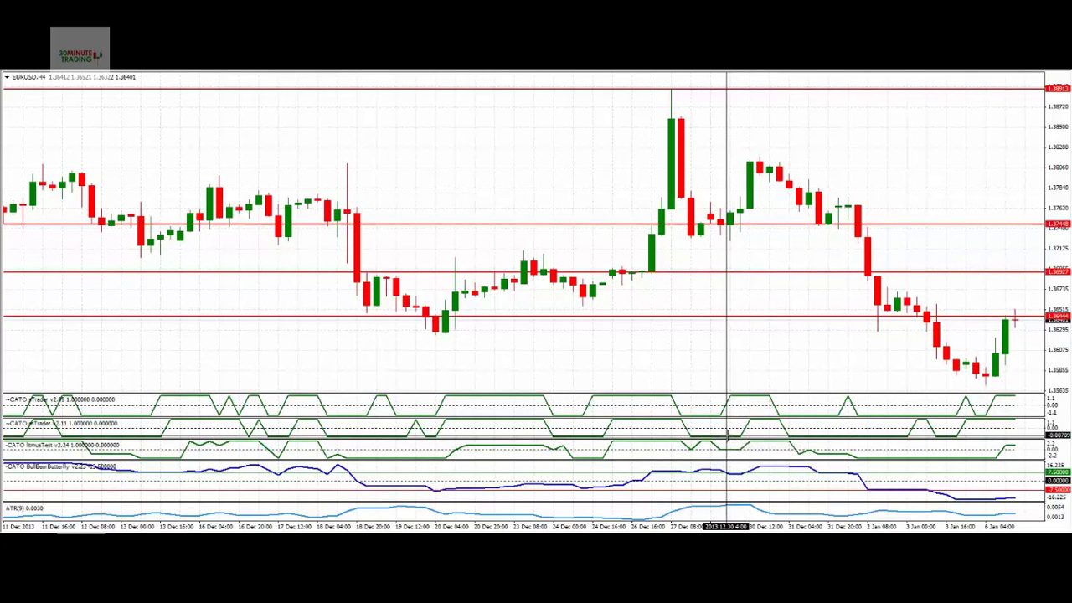
mouse_move(734, 467)
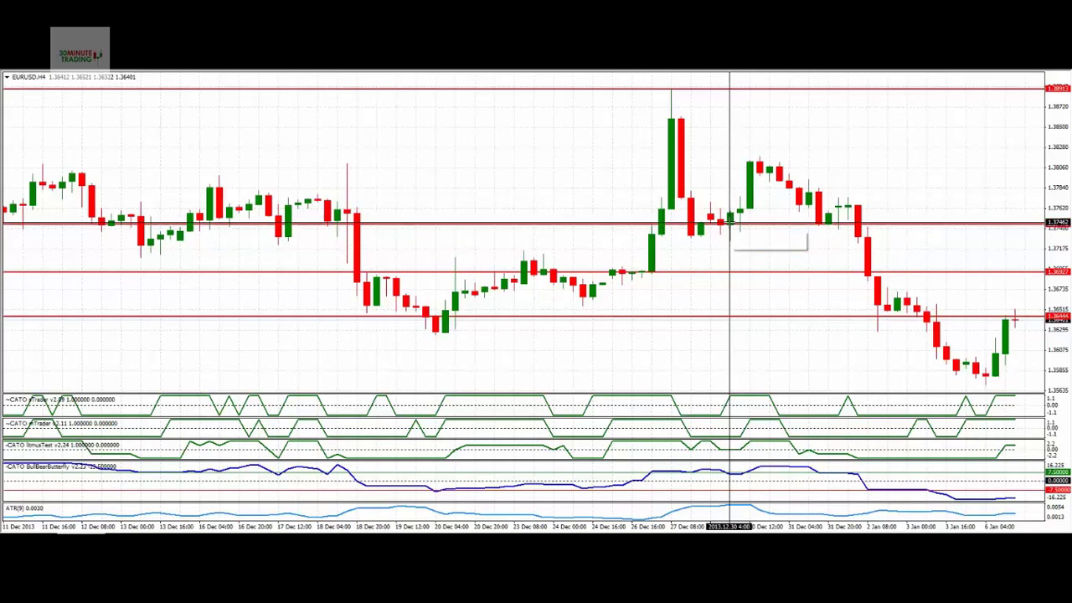
left_click_drag(731, 225, 730, 222)
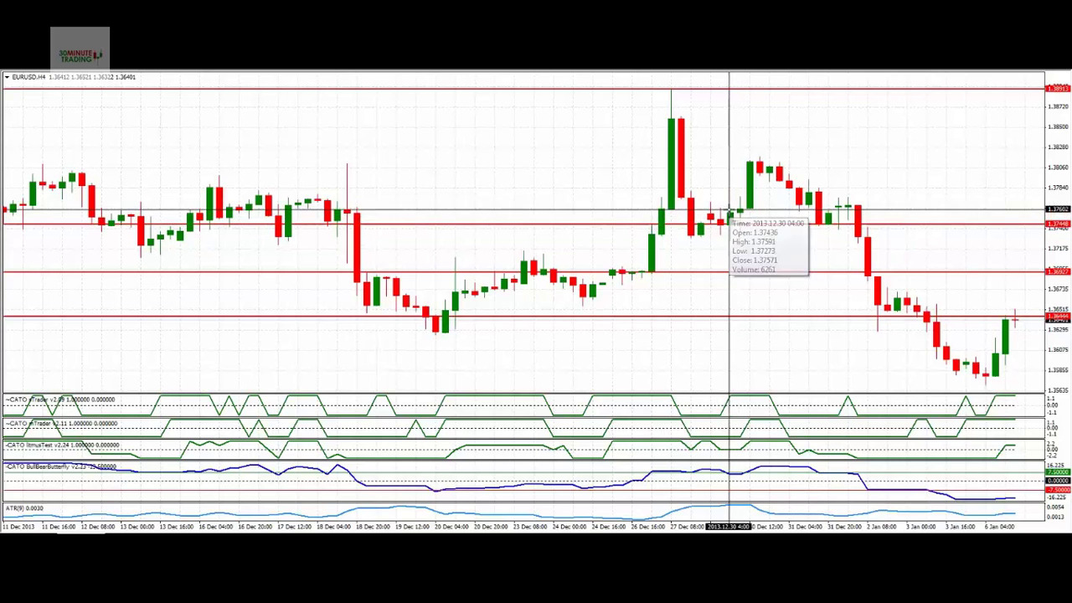
mouse_move(730, 211)
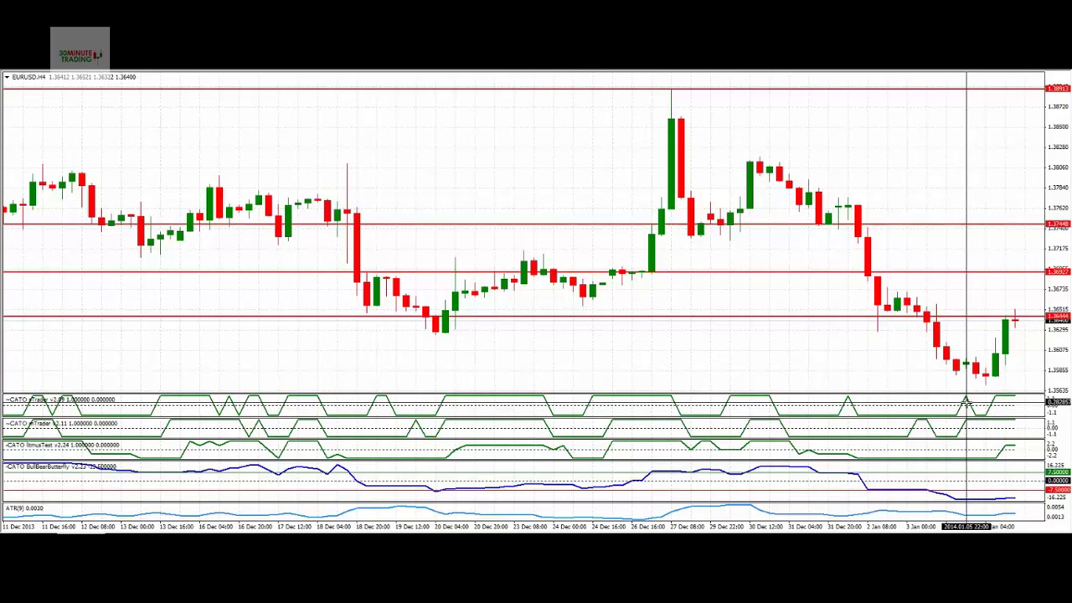
Step: Inspect the sTrader signal and prices of the 5 January 2014 22:00 candle on the 4-hour chart
mouse_move(967, 358)
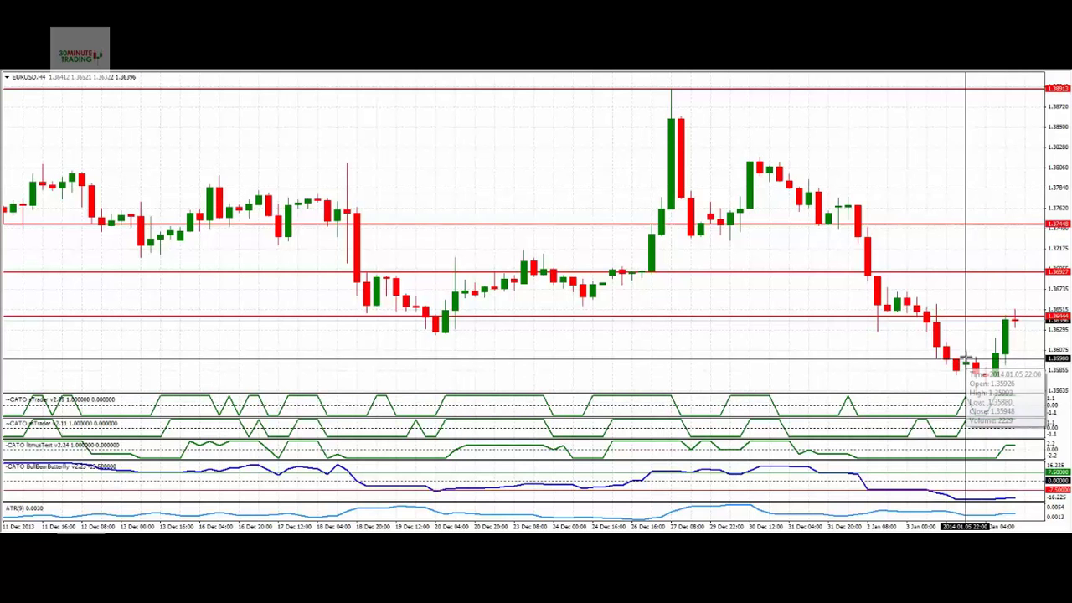